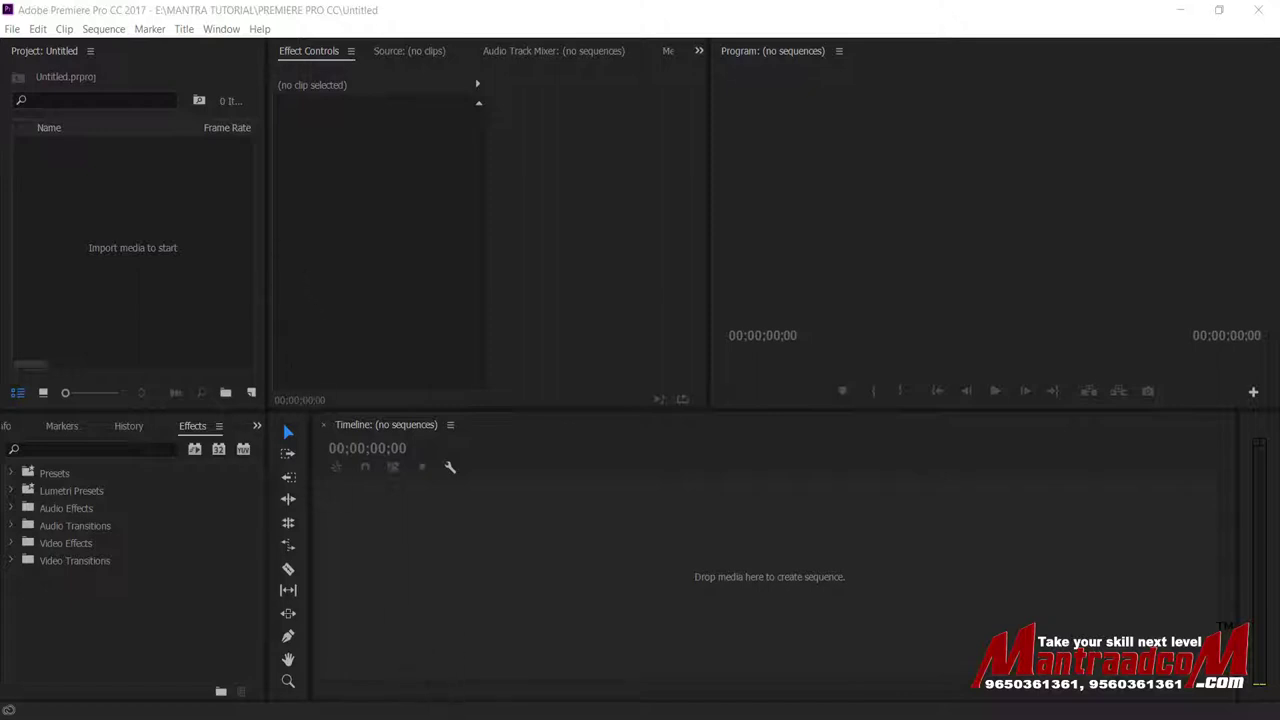
Drag all 14 clips from DATA (E:) > Video Vox > 00 HD SONG FOOTAGE 2017 into the Project panel.
{"action": "key", "text": "super+e"}
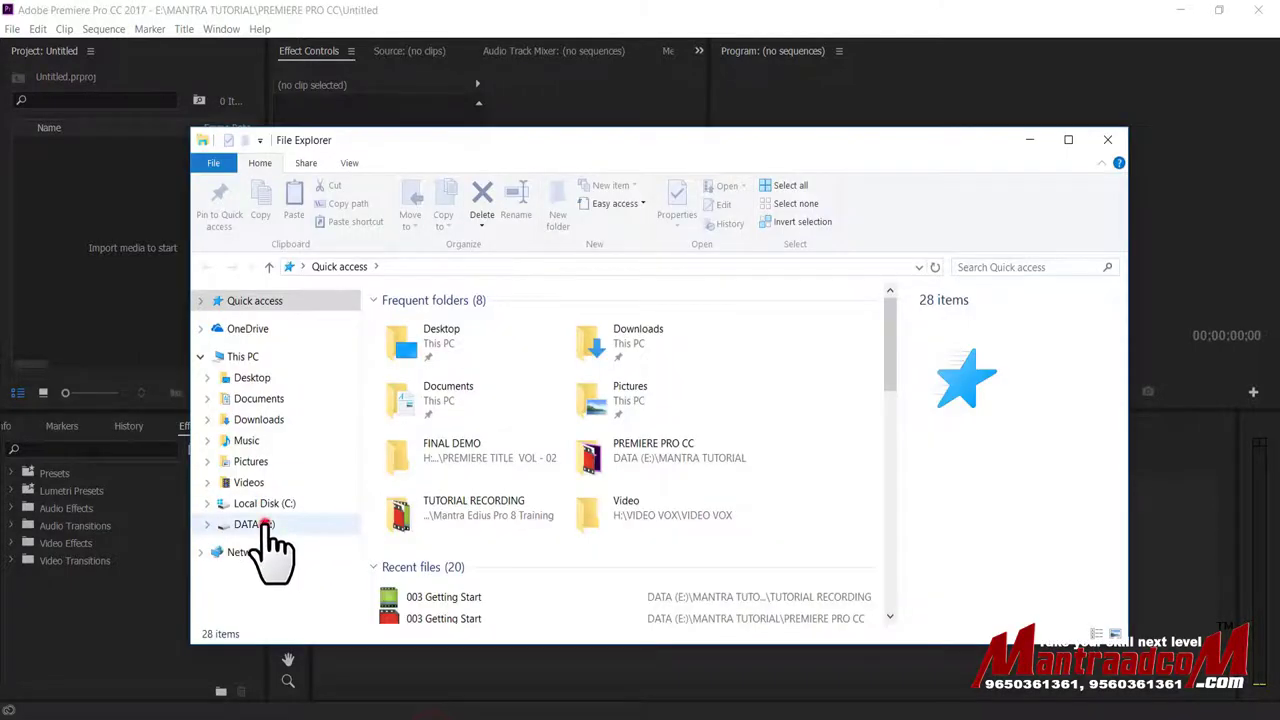
{"action": "left_click", "coordinate": [255, 524]}
{"action": "left_click_drag", "start_coordinate": [592, 148], "coordinate": [731, 121]}
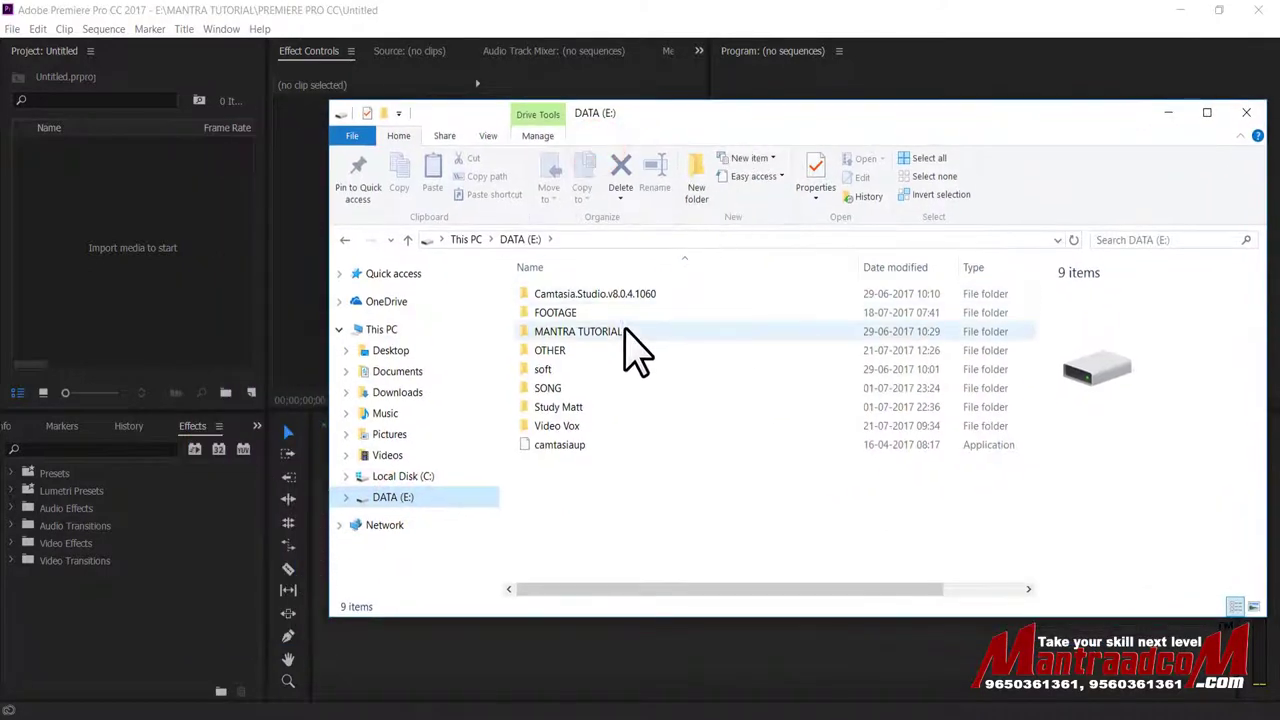
{"action": "double_click", "coordinate": [566, 428]}
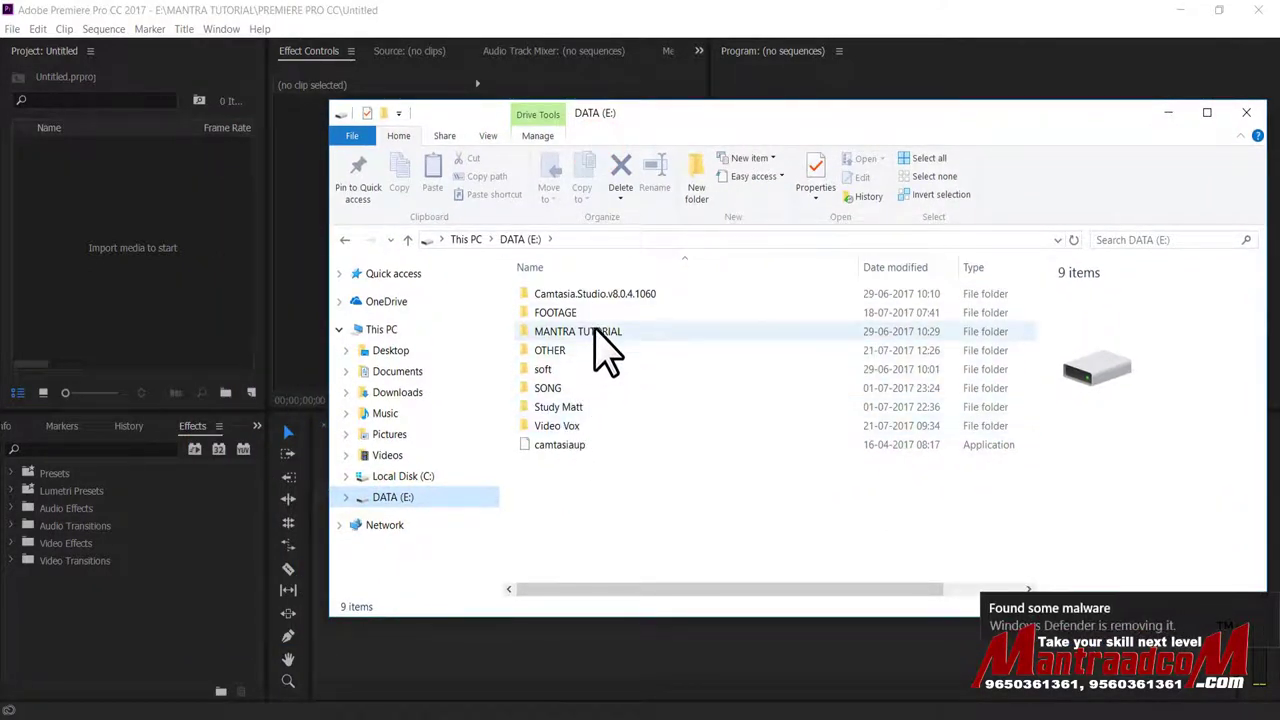
{"action": "double_click", "coordinate": [609, 334]}
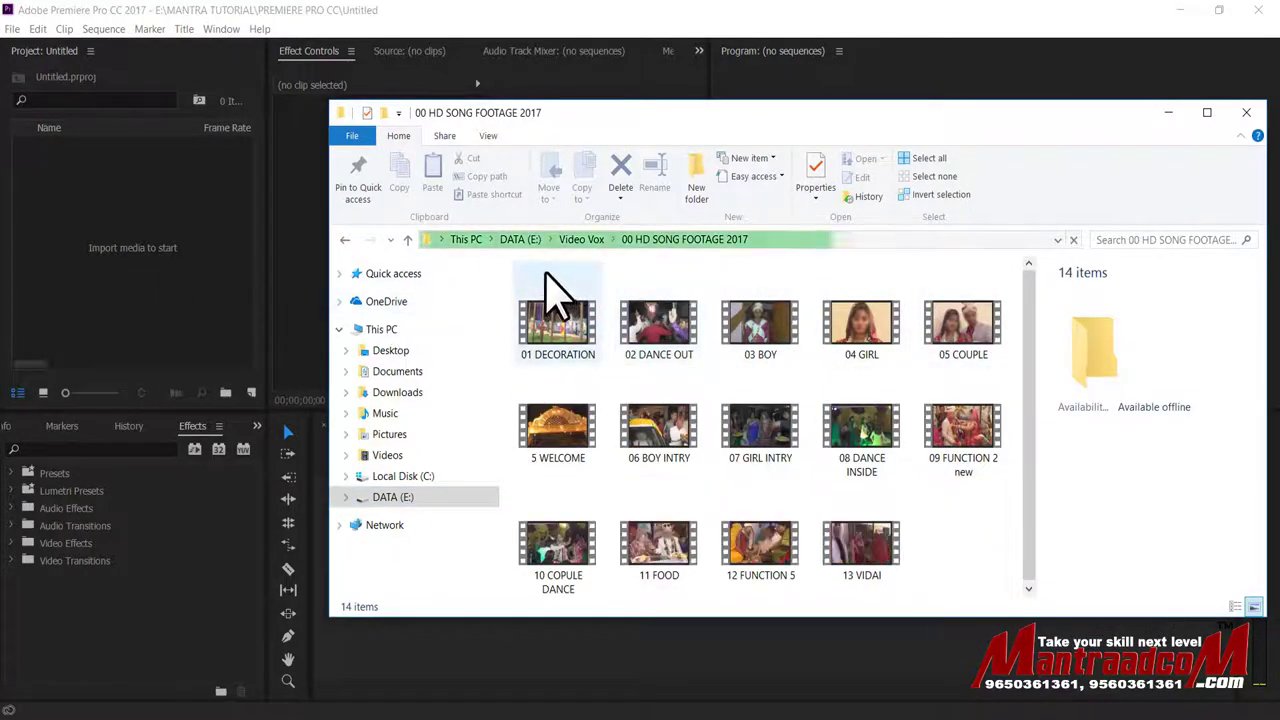
{"action": "left_click_drag", "start_coordinate": [544, 268], "coordinate": [998, 607]}
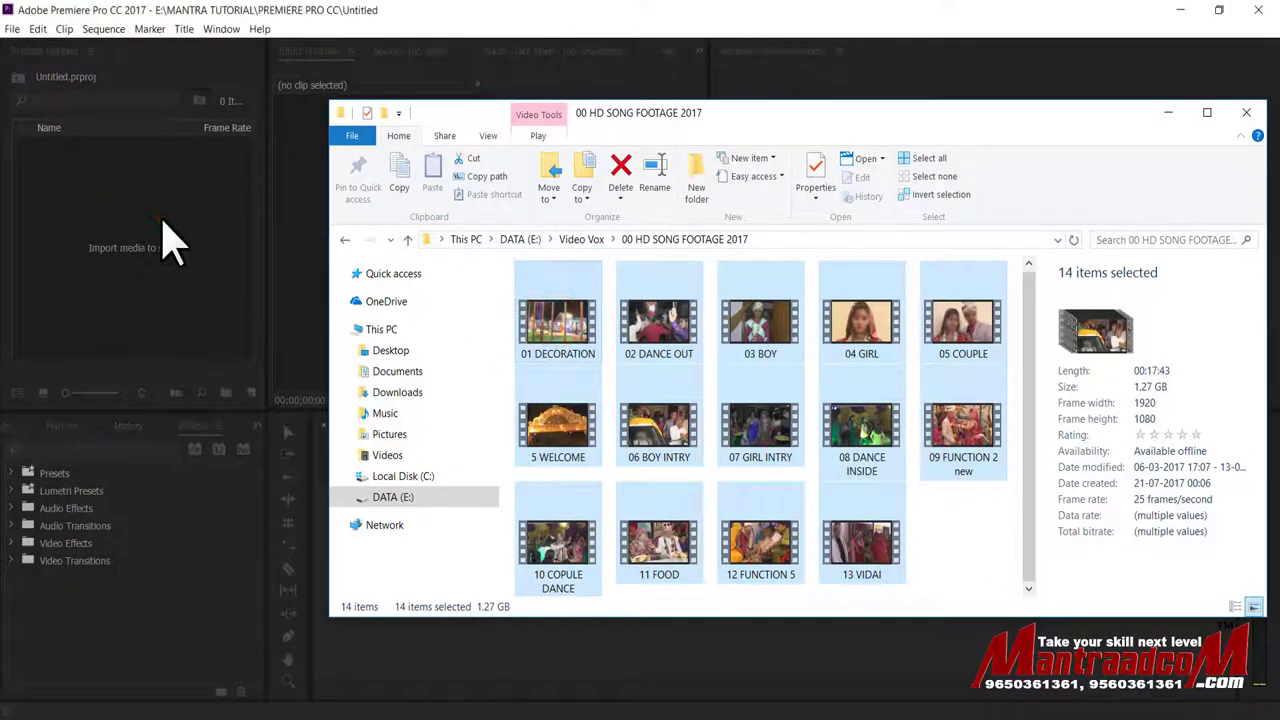
{"action": "left_click_drag", "start_coordinate": [565, 340], "coordinate": [165, 235]}
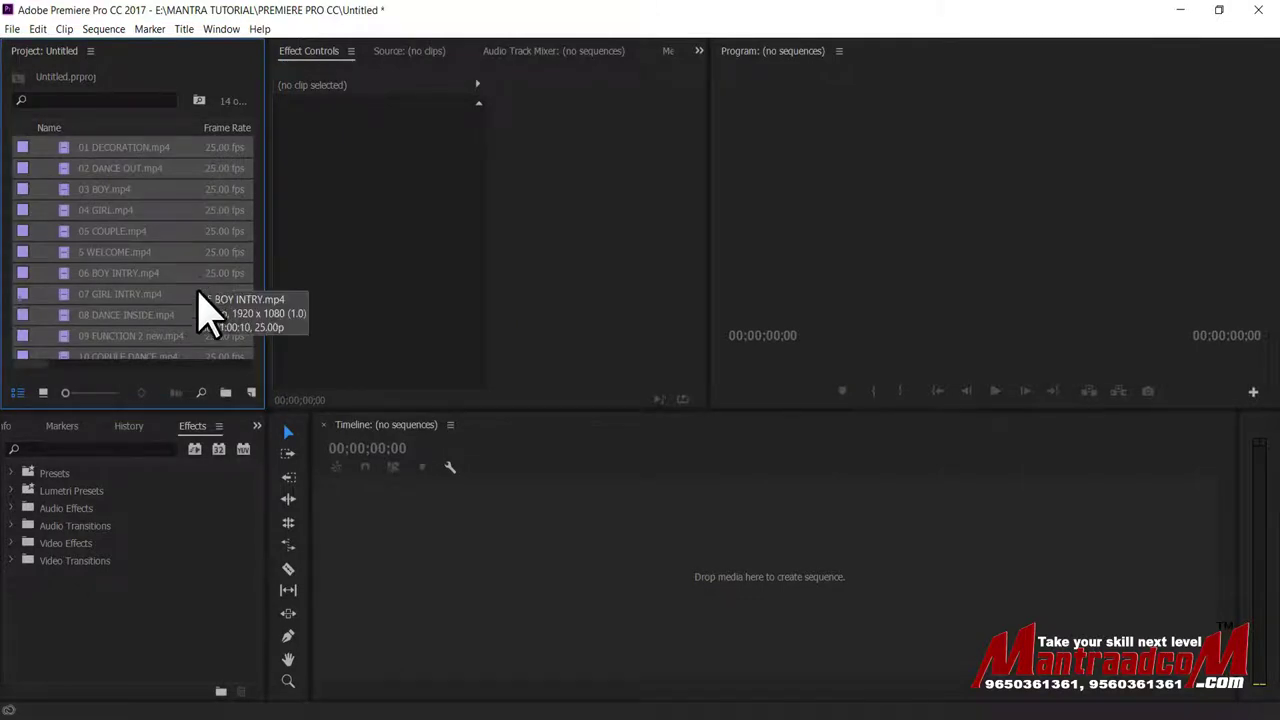
Switch the Project panel to Icon View, widen it, and drag 01 DECORATION into a new sequence.
{"action": "left_click", "coordinate": [43, 392]}
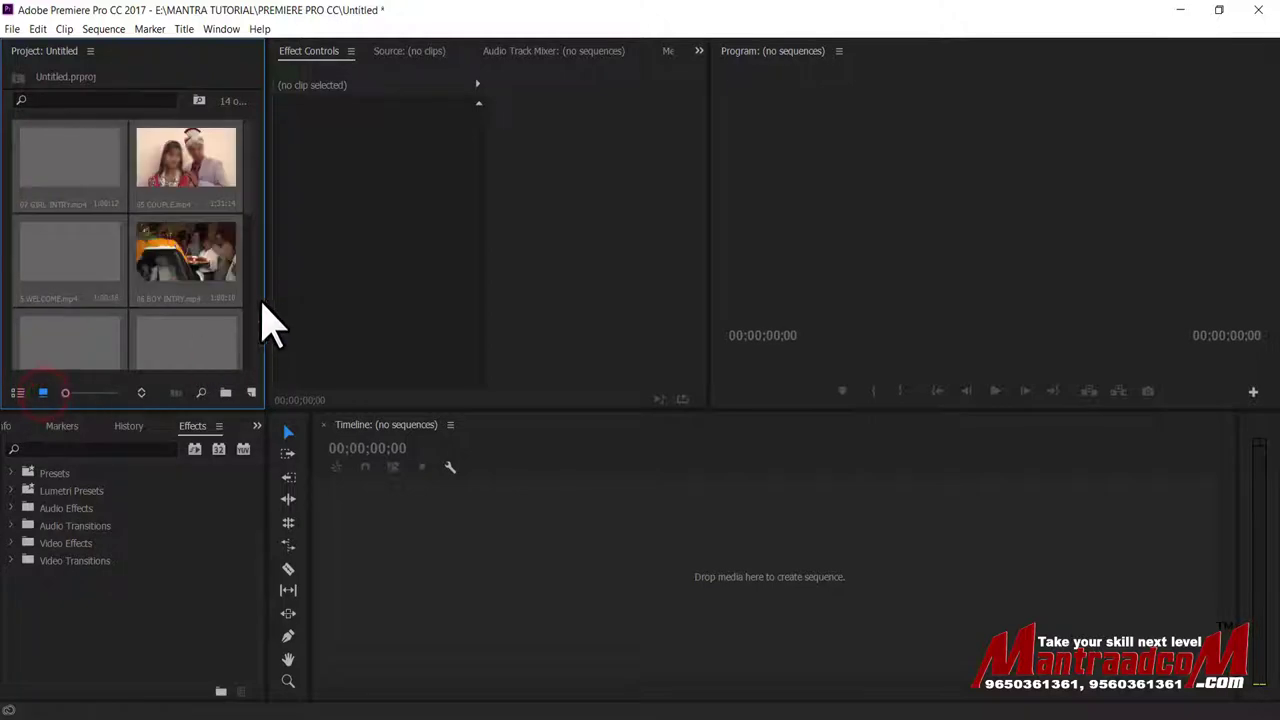
{"action": "left_click_drag", "start_coordinate": [264, 305], "coordinate": [474, 306]}
{"action": "left_click", "coordinate": [344, 165]}
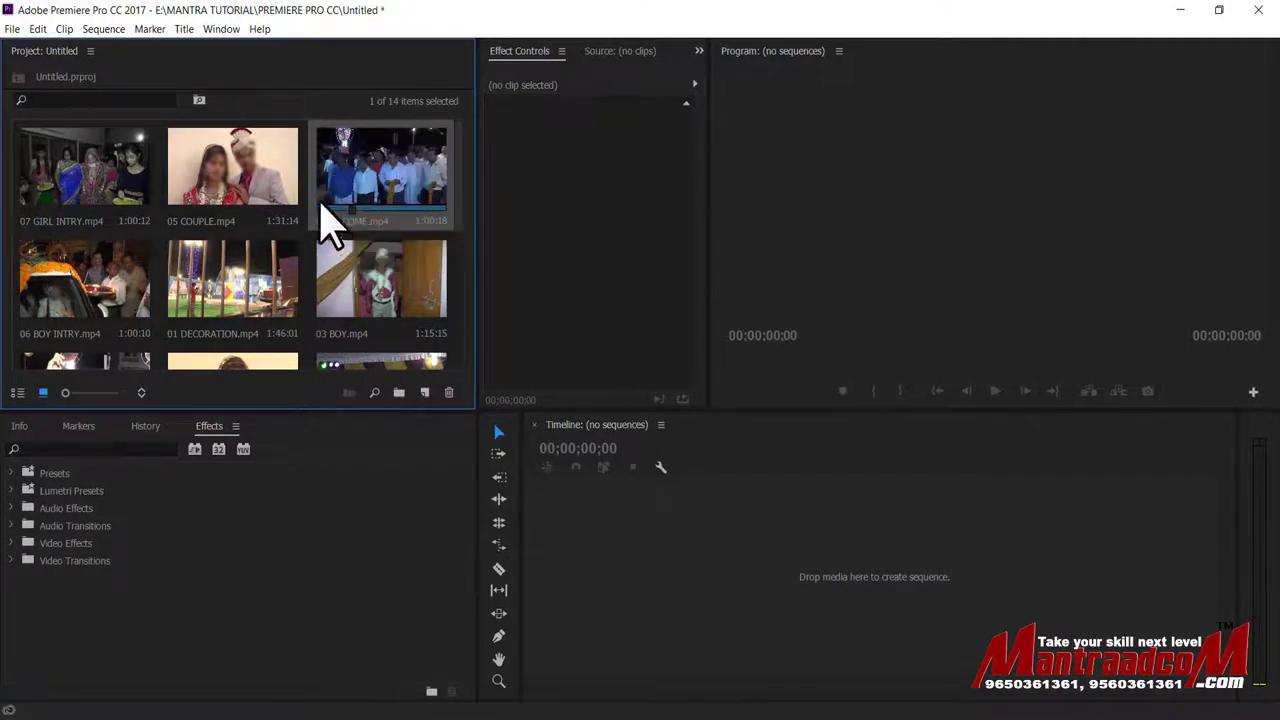
{"action": "left_click", "coordinate": [251, 176]}
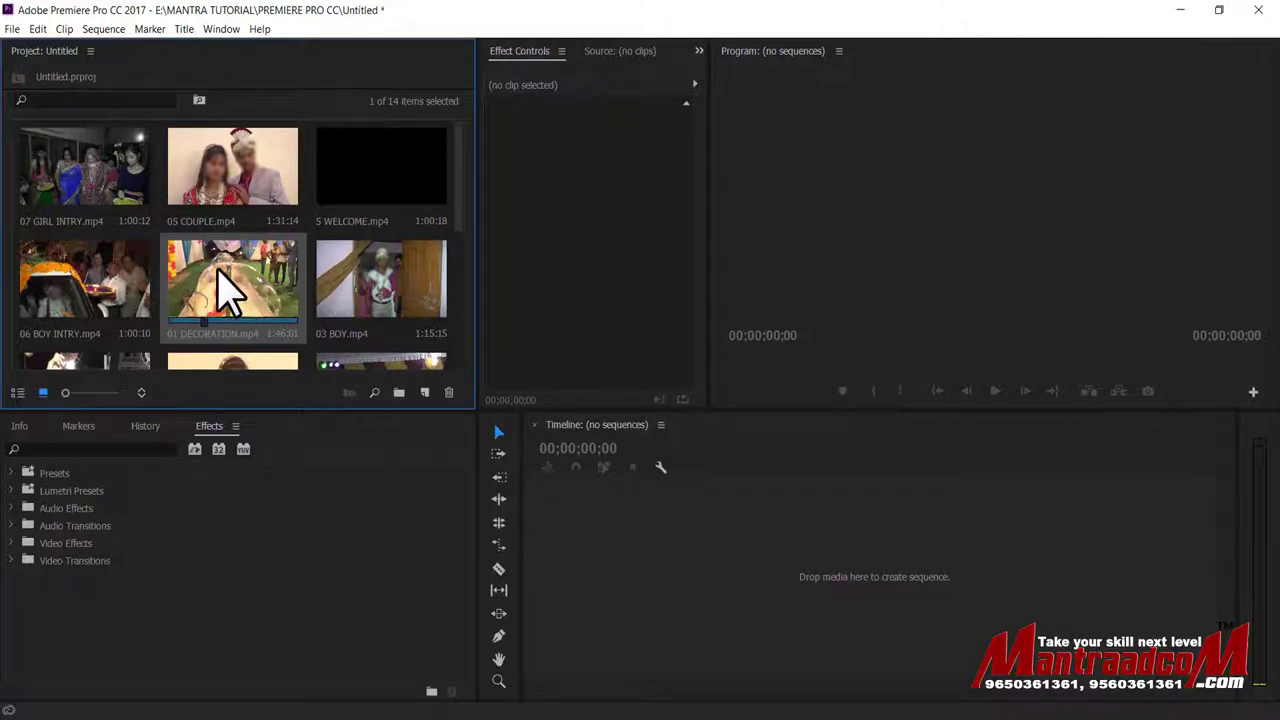
{"action": "left_click_drag", "start_coordinate": [240, 295], "coordinate": [766, 586]}
Preview the 01 DECORATION clip, then place 10 COPULE DANCE on V1 after it.
{"action": "left_click", "coordinate": [758, 456]}
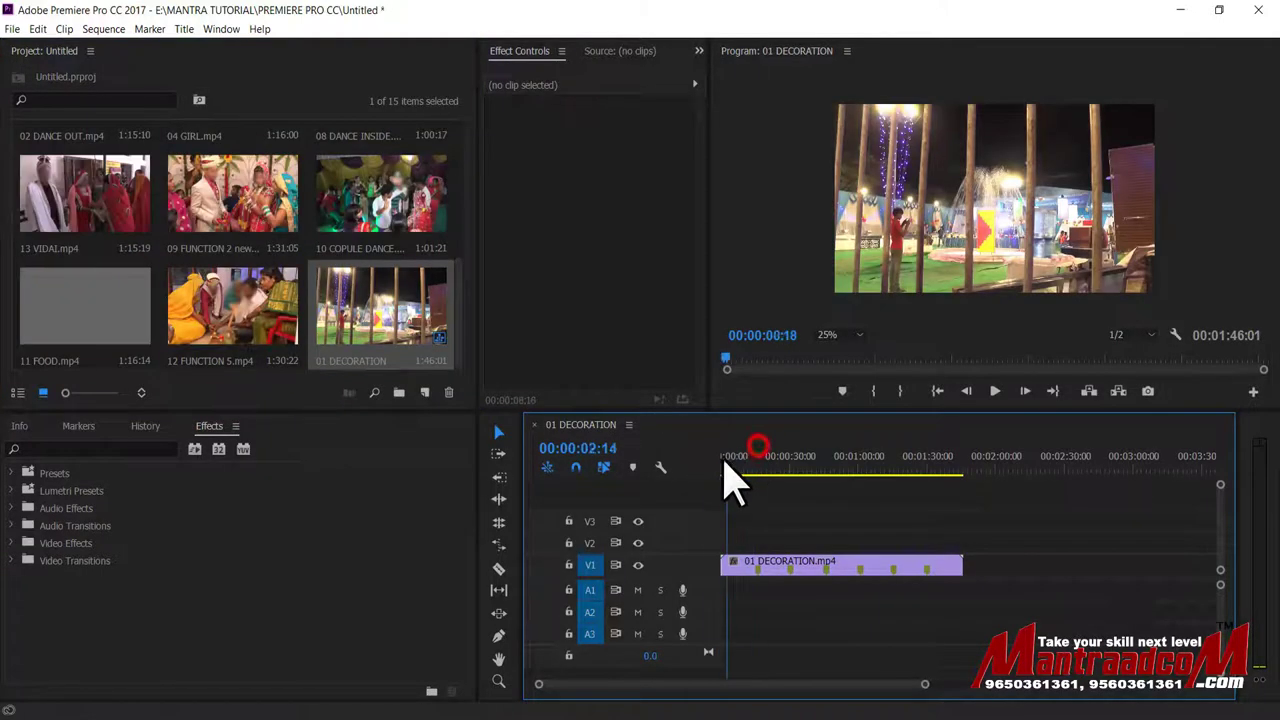
{"action": "left_click_drag", "start_coordinate": [725, 463], "coordinate": [934, 468]}
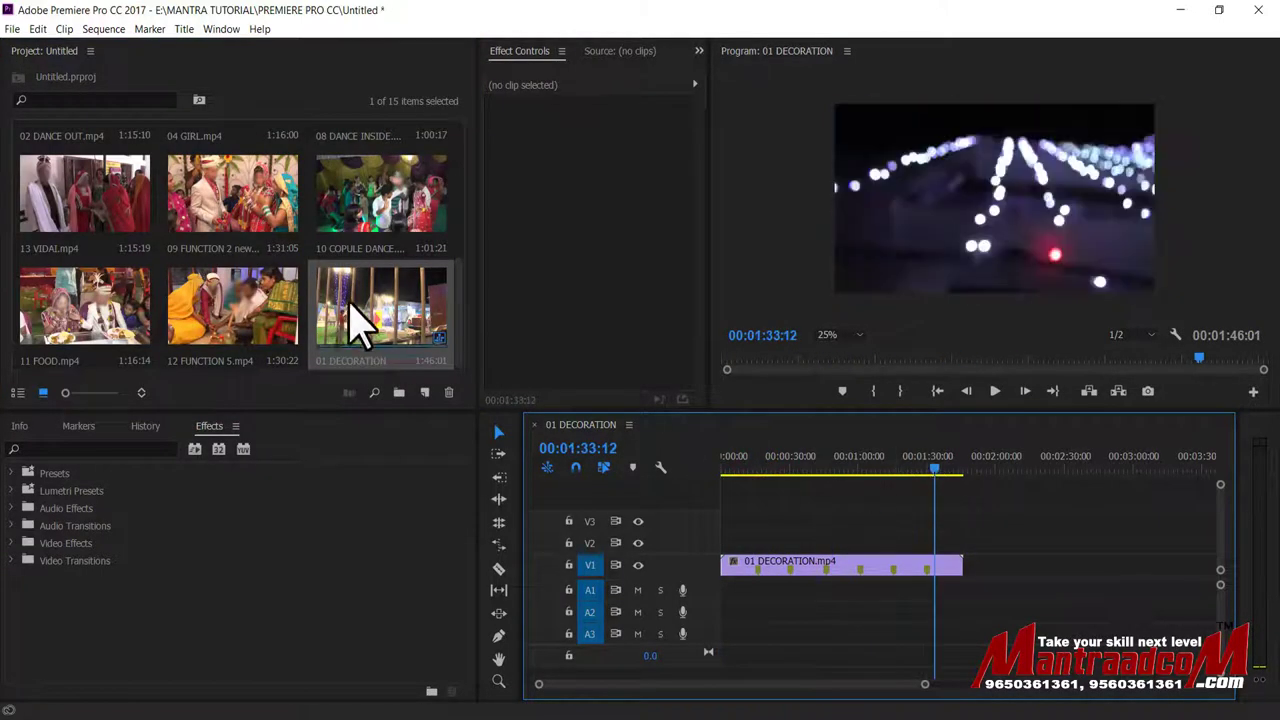
{"action": "left_click_drag", "start_coordinate": [358, 322], "coordinate": [1014, 584]}
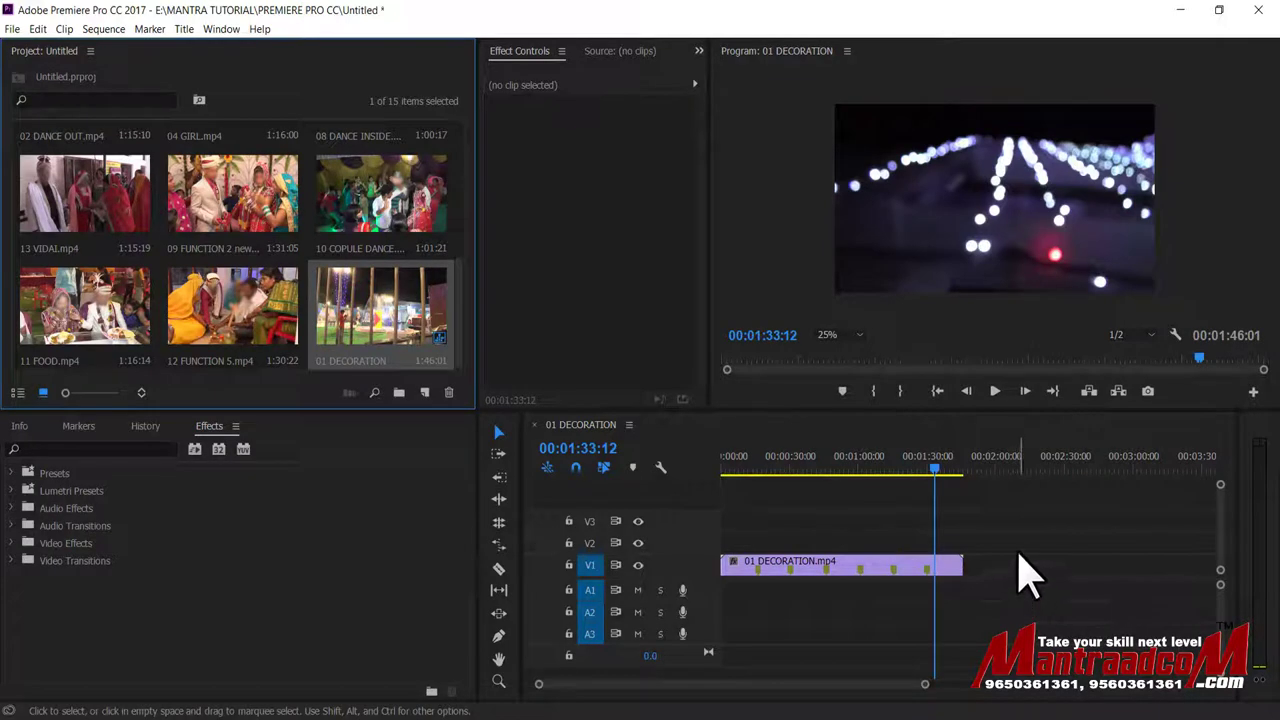
{"action": "left_click_drag", "start_coordinate": [380, 195], "coordinate": [1004, 565]}
{"action": "mouse_move", "coordinate": [1000, 470]}
{"action": "left_mouse_down"}
{"action": "mouse_move", "coordinate": [800, 505]}
{"action": "mouse_move", "coordinate": [830, 488]}
{"action": "left_mouse_up"}
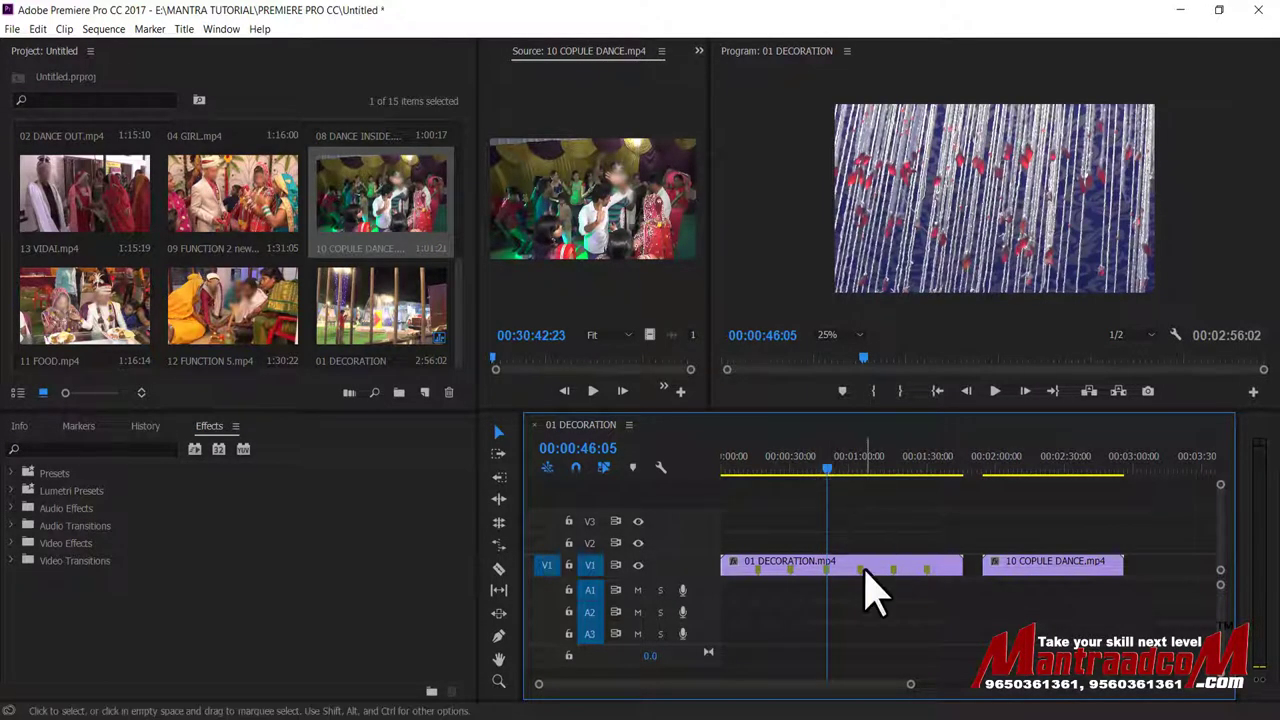
Apply Change Color from Video Effects > Color Correction to the 01 DECORATION clip.
{"action": "left_click", "coordinate": [212, 430]}
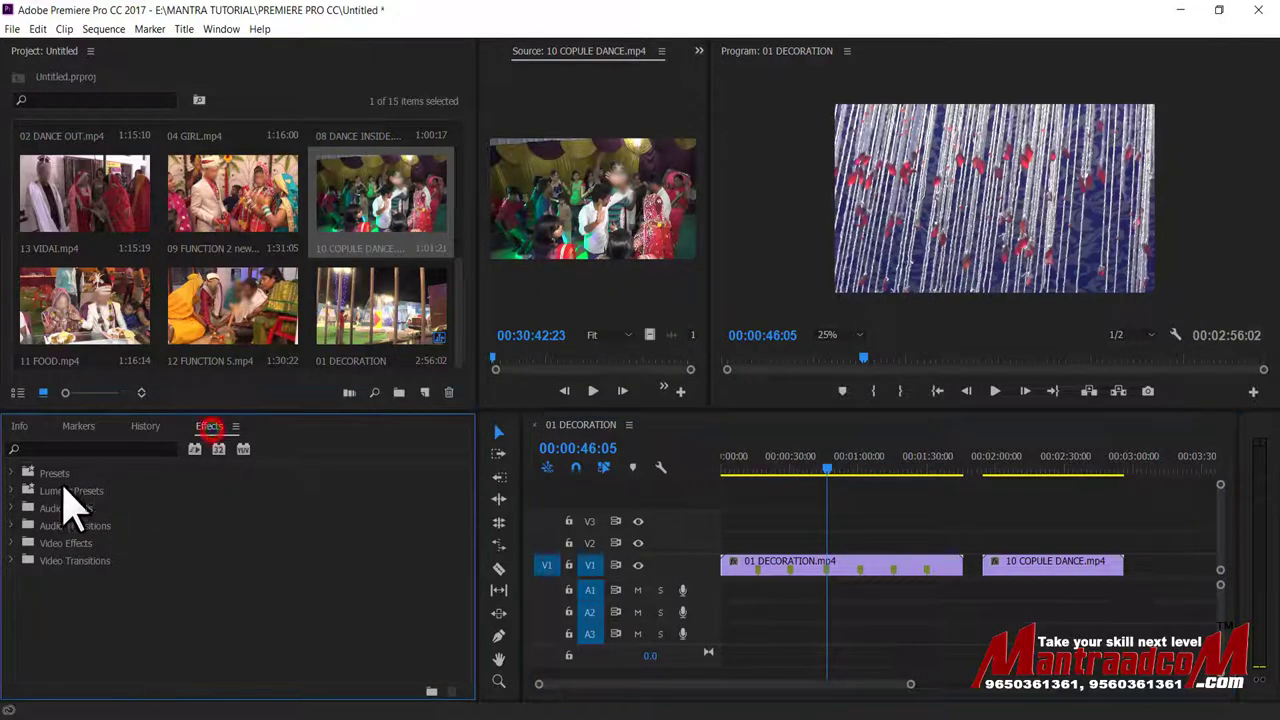
{"action": "left_click", "coordinate": [13, 543]}
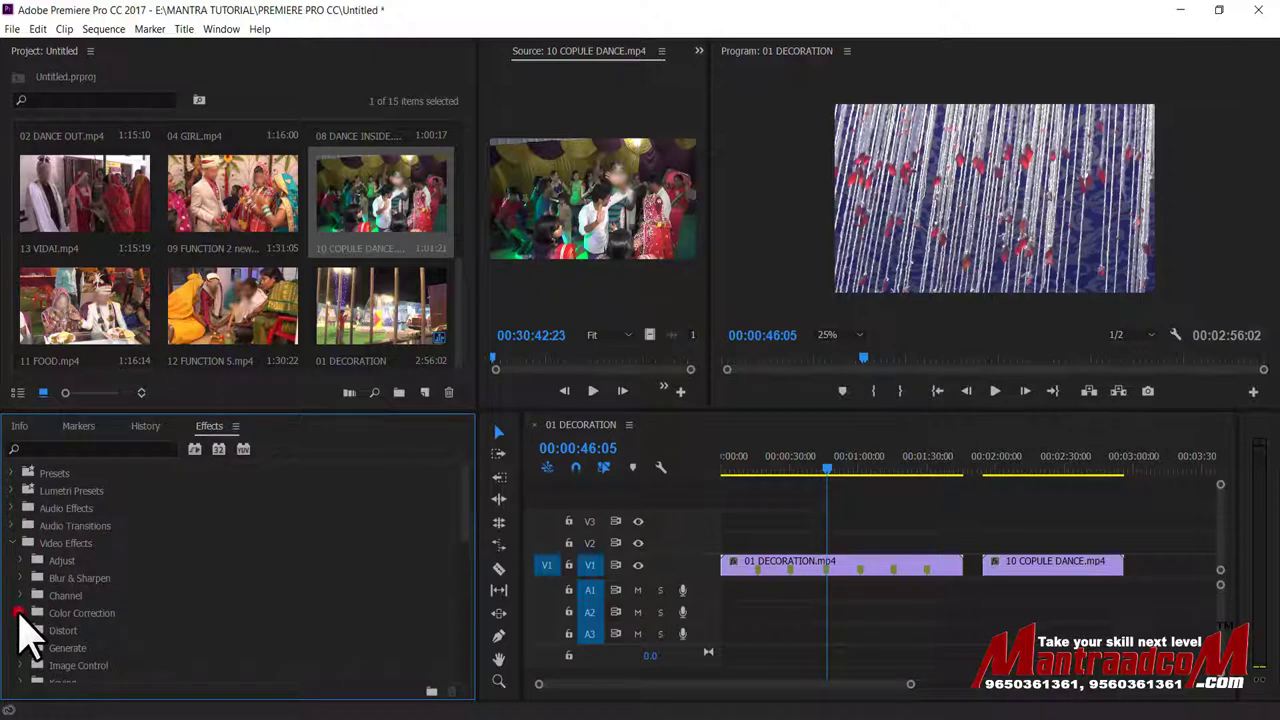
{"action": "left_click", "coordinate": [24, 613]}
{"action": "mouse_move", "coordinate": [88, 648]}
{"action": "left_mouse_down"}
{"action": "mouse_move", "coordinate": [860, 558]}
{"action": "mouse_move", "coordinate": [829, 566]}
{"action": "left_mouse_up"}
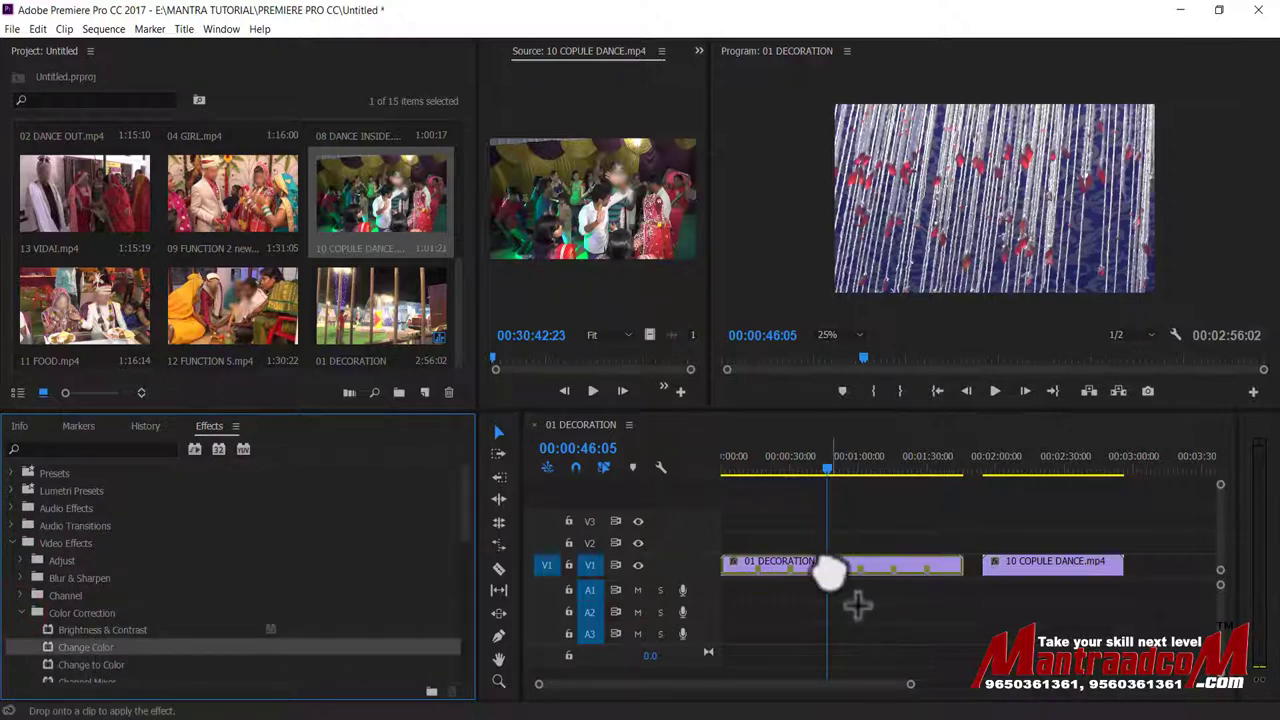
{"action": "double_click", "coordinate": [830, 563]}
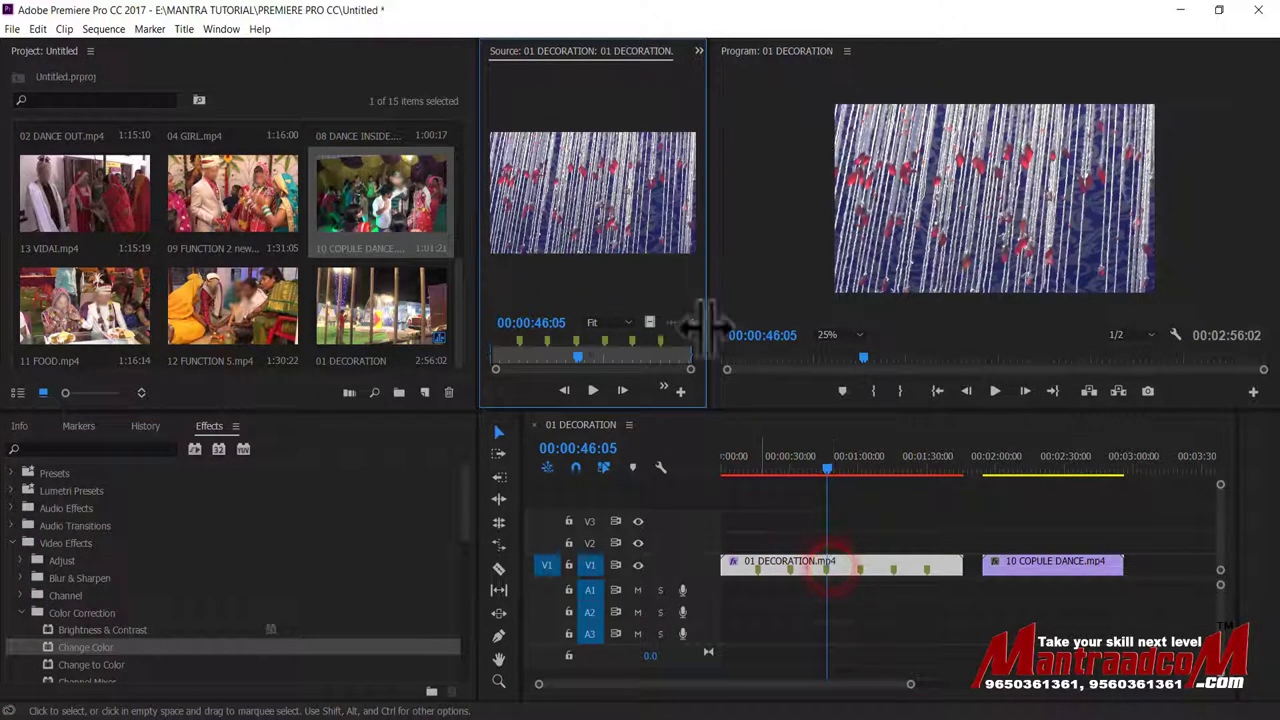
Show the clip's Effect Controls, widened, with Motion collapsed to reveal Change Color.
{"action": "left_click_drag", "start_coordinate": [475, 200], "coordinate": [466, 200]}
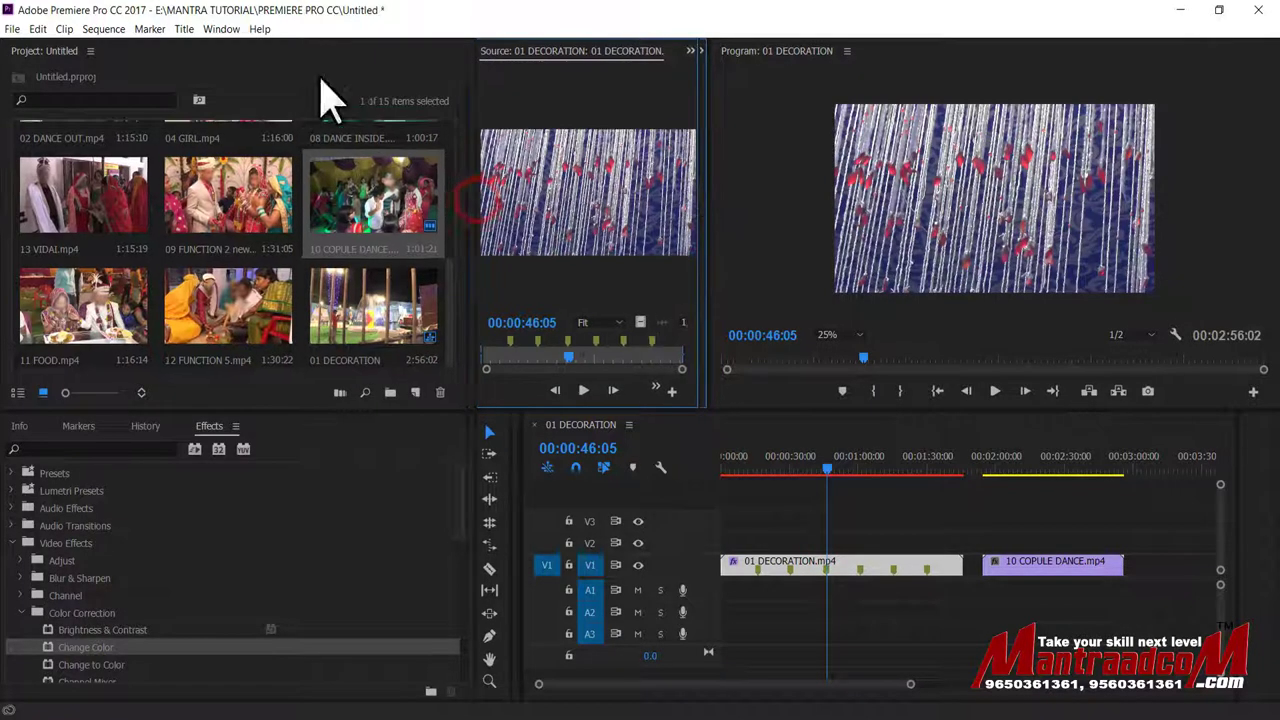
{"action": "left_click", "coordinate": [221, 29]}
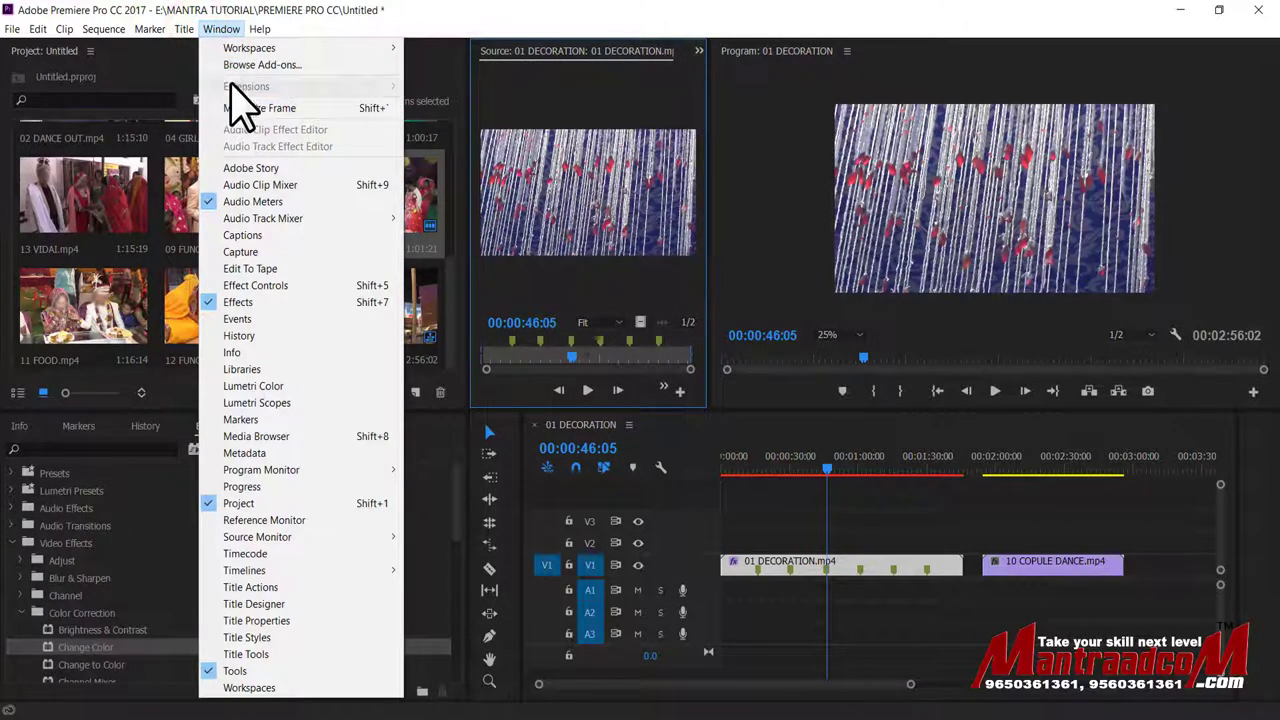
{"action": "left_click", "coordinate": [295, 286]}
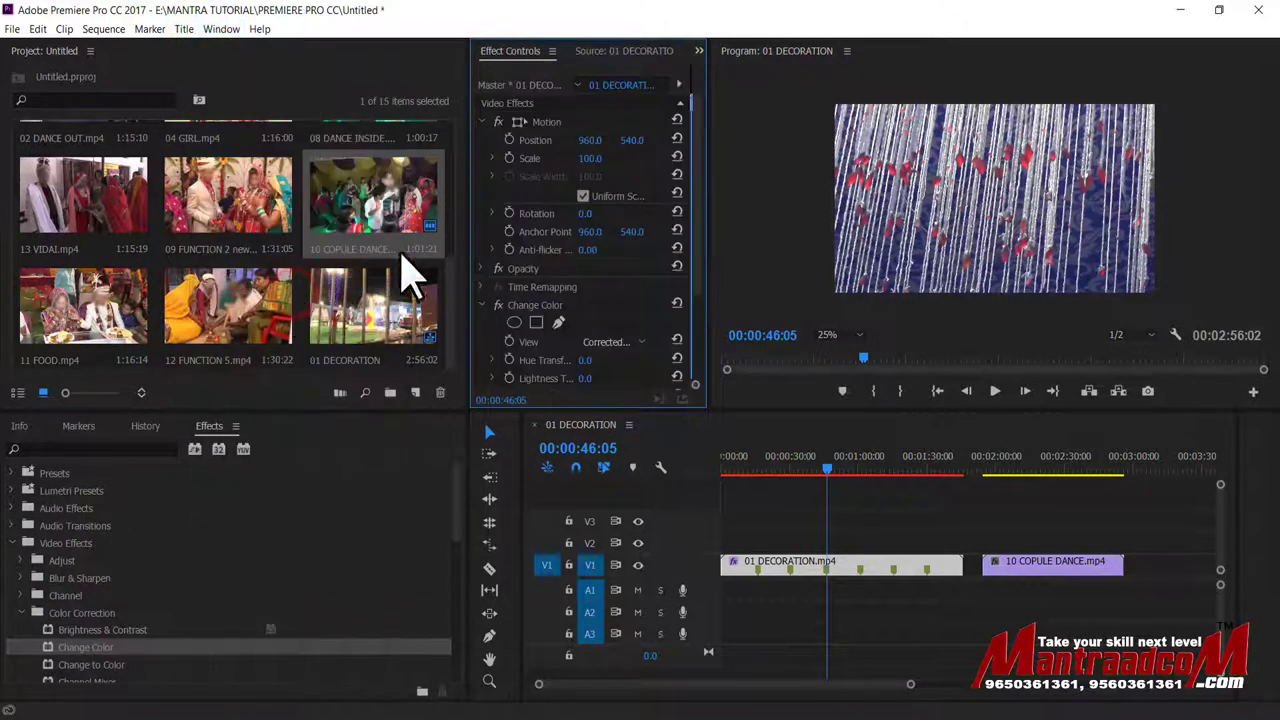
{"action": "left_click_drag", "start_coordinate": [712, 185], "coordinate": [868, 186]}
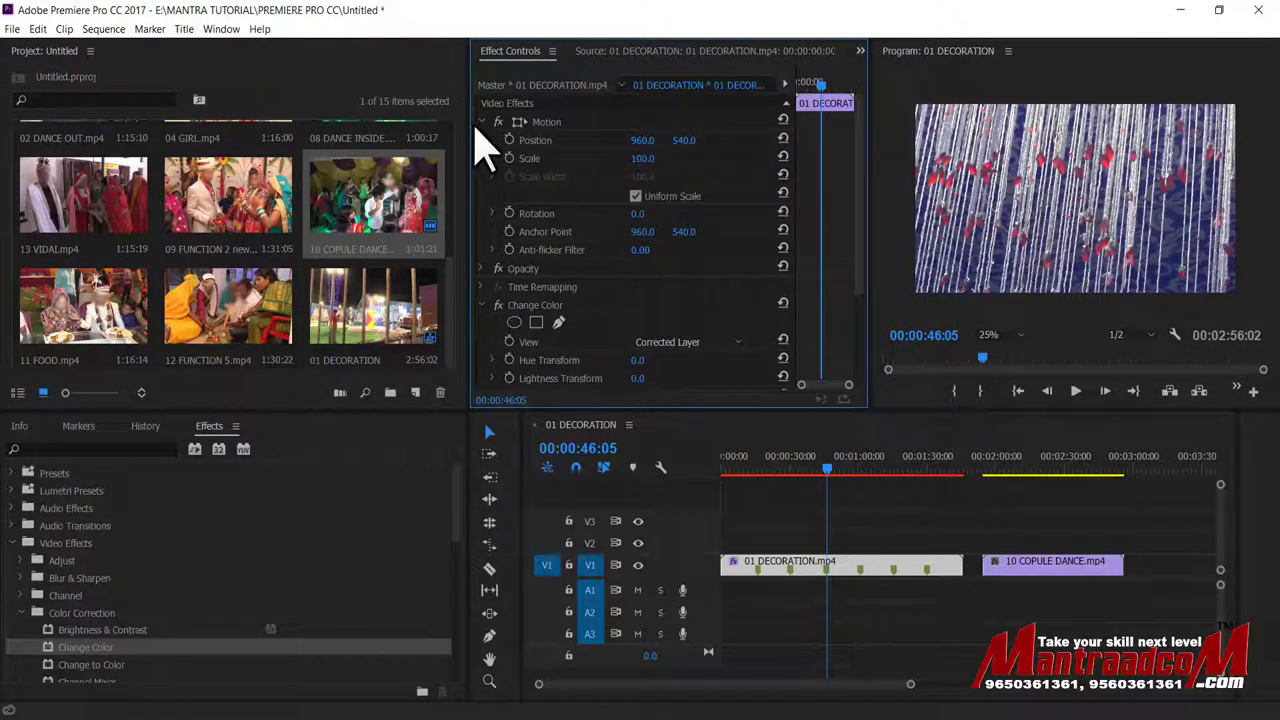
{"action": "left_click", "coordinate": [481, 122]}
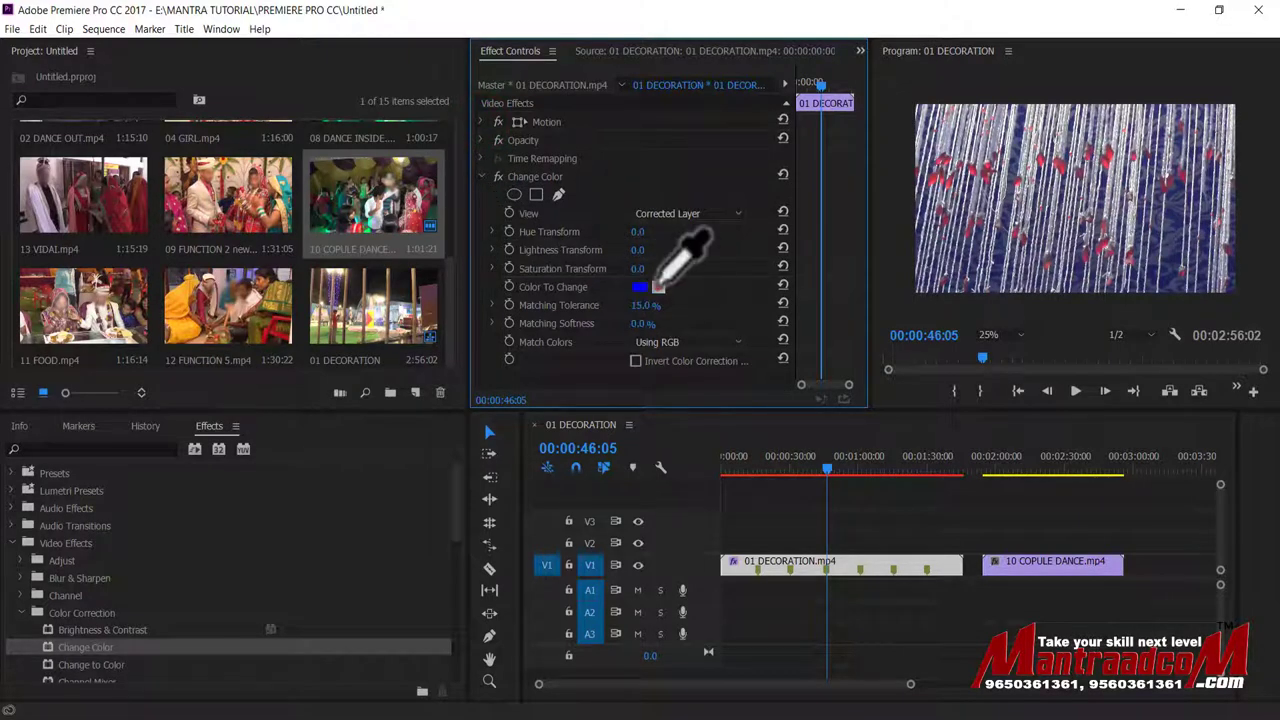
Set Change Color's Hue Transform to 237 and Matching Tolerance to 55%, playhead at 00:00:50:14.
{"action": "left_click", "coordinate": [642, 289]}
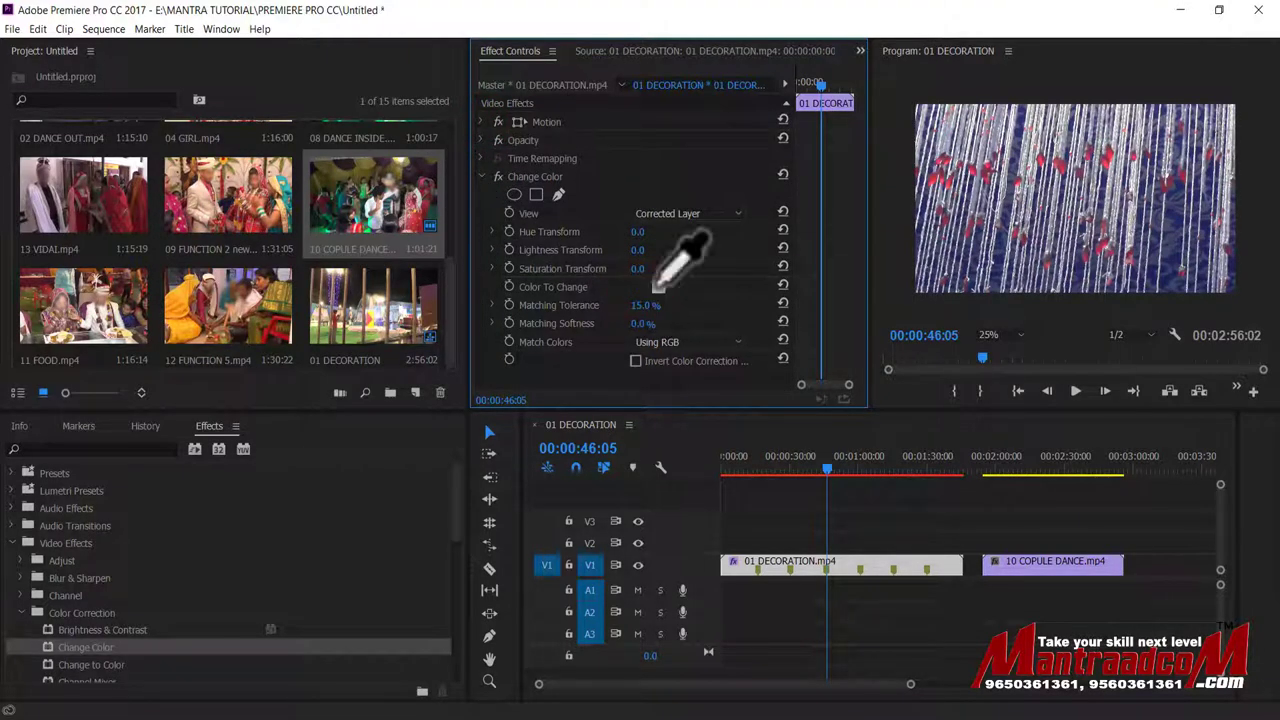
{"action": "mouse_move", "coordinate": [638, 232]}
{"action": "left_mouse_down"}
{"action": "mouse_move", "coordinate": [641, 258]}
{"action": "mouse_move", "coordinate": [657, 248]}
{"action": "left_mouse_up"}
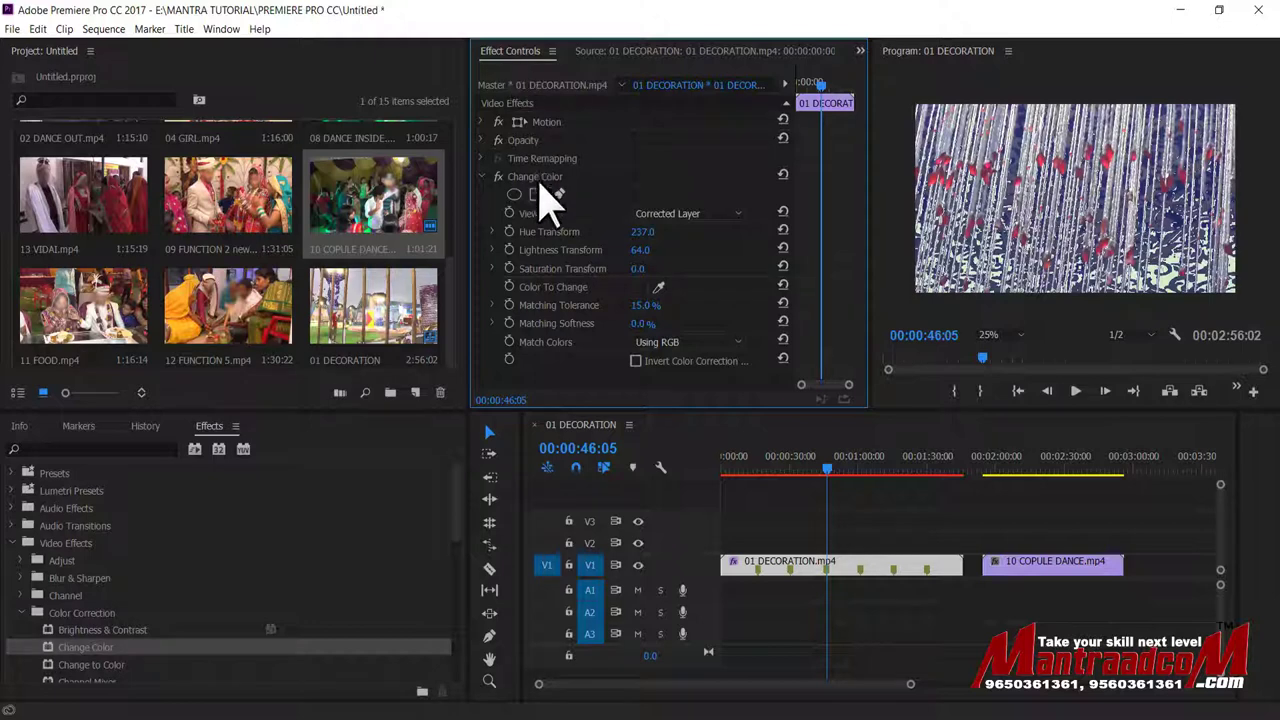
{"action": "left_click_drag", "start_coordinate": [640, 310], "coordinate": [640, 306]}
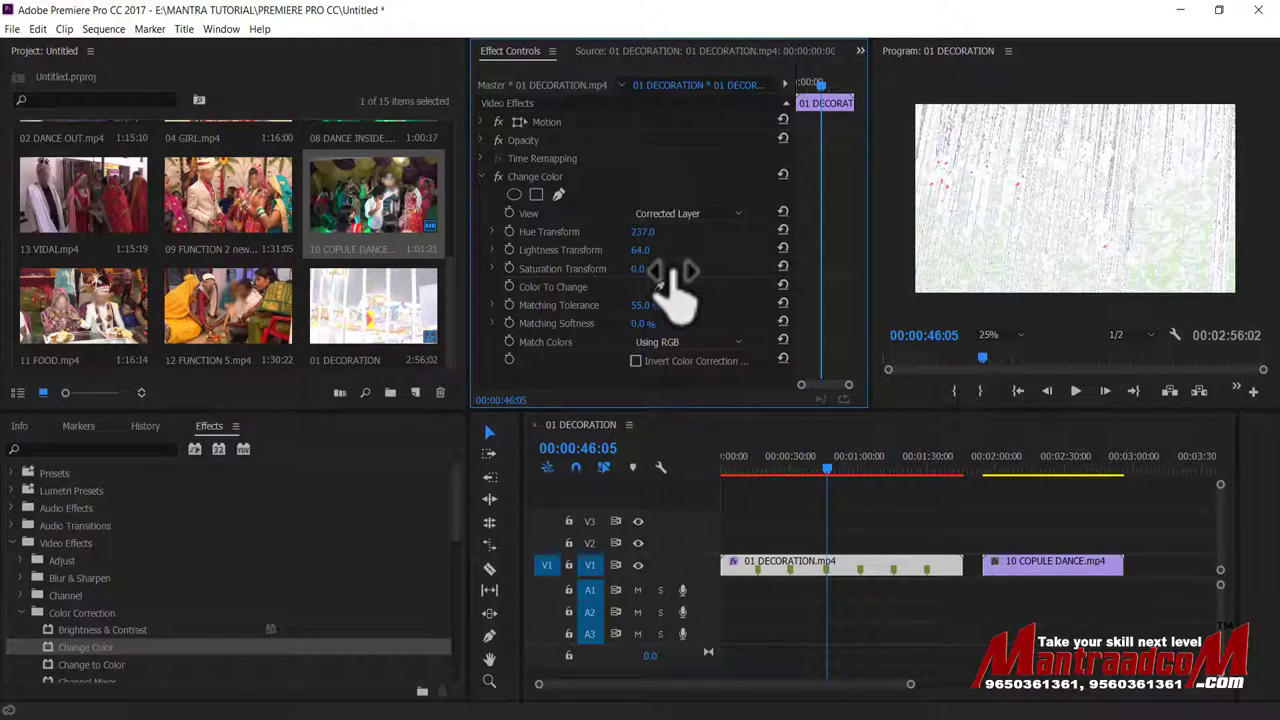
{"action": "left_click", "coordinate": [840, 452]}
{"action": "left_click", "coordinate": [838, 456]}
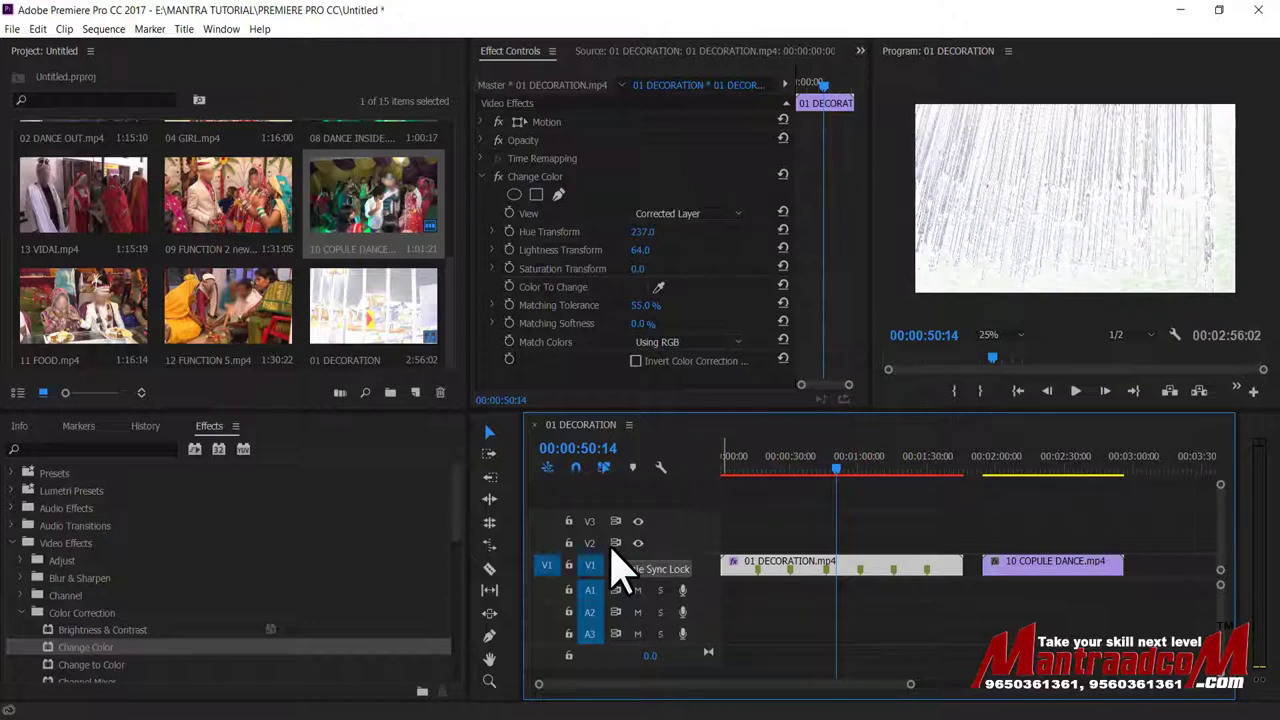
{"action": "left_click", "coordinate": [22, 612]}
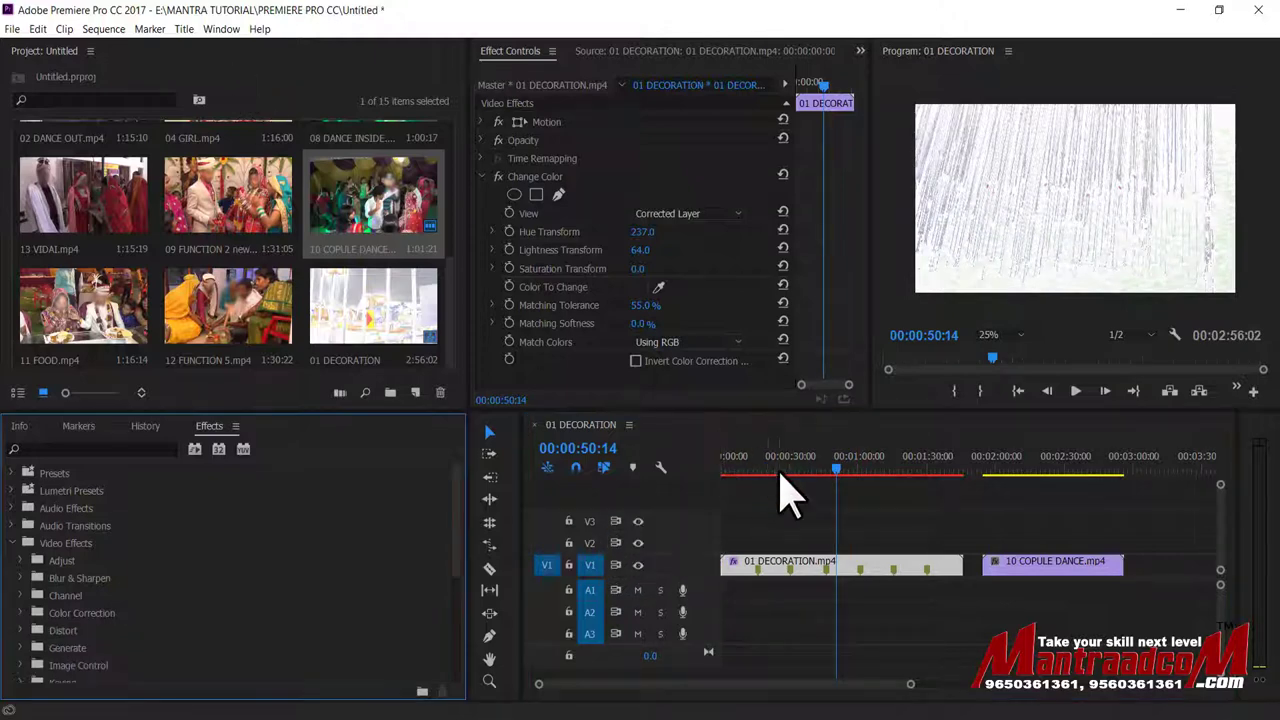
Create a new Default Still title and type 'mantra adcom' on the canvas.
{"action": "left_click", "coordinate": [184, 29]}
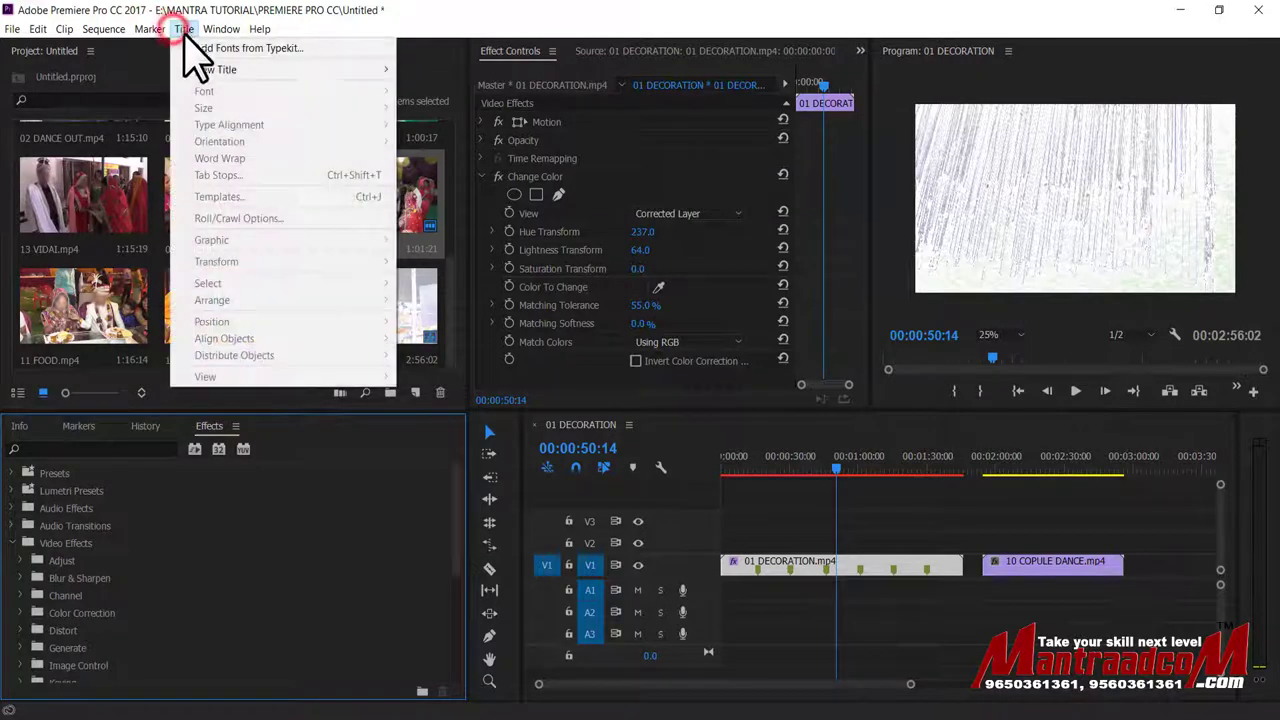
{"action": "mouse_move", "coordinate": [262, 70]}
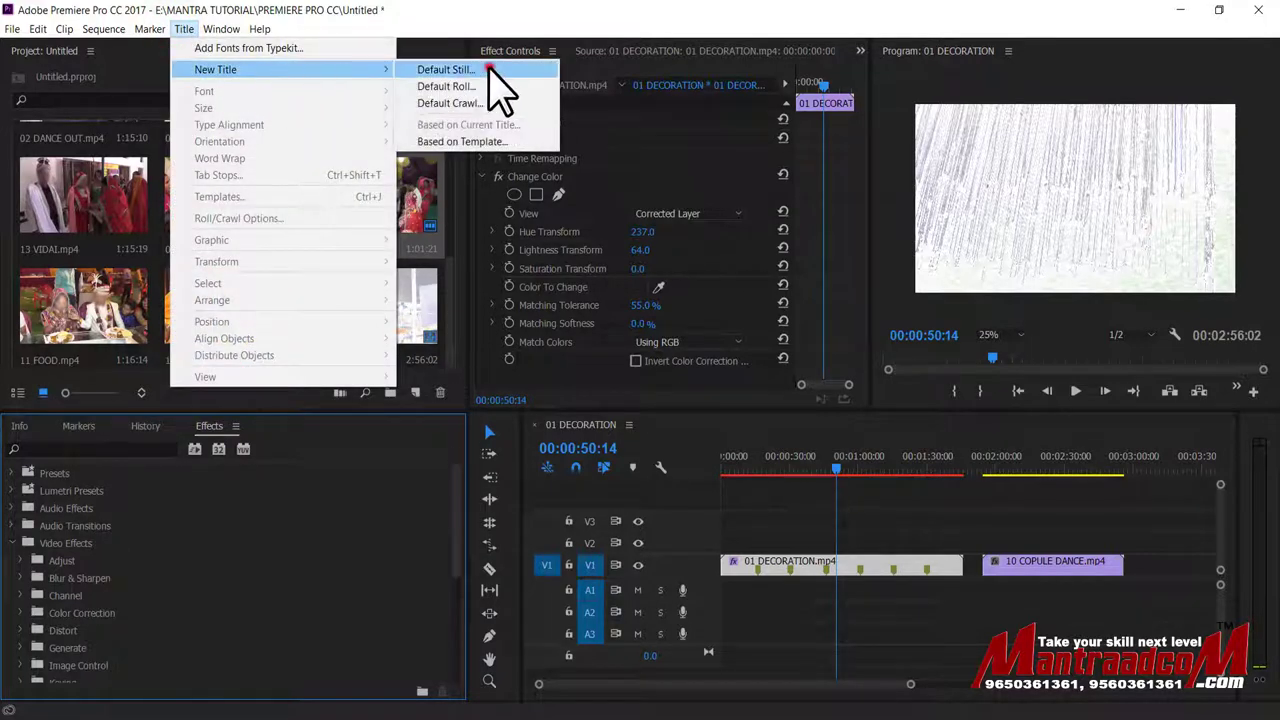
{"action": "left_click", "coordinate": [490, 70]}
{"action": "left_click", "coordinate": [670, 448]}
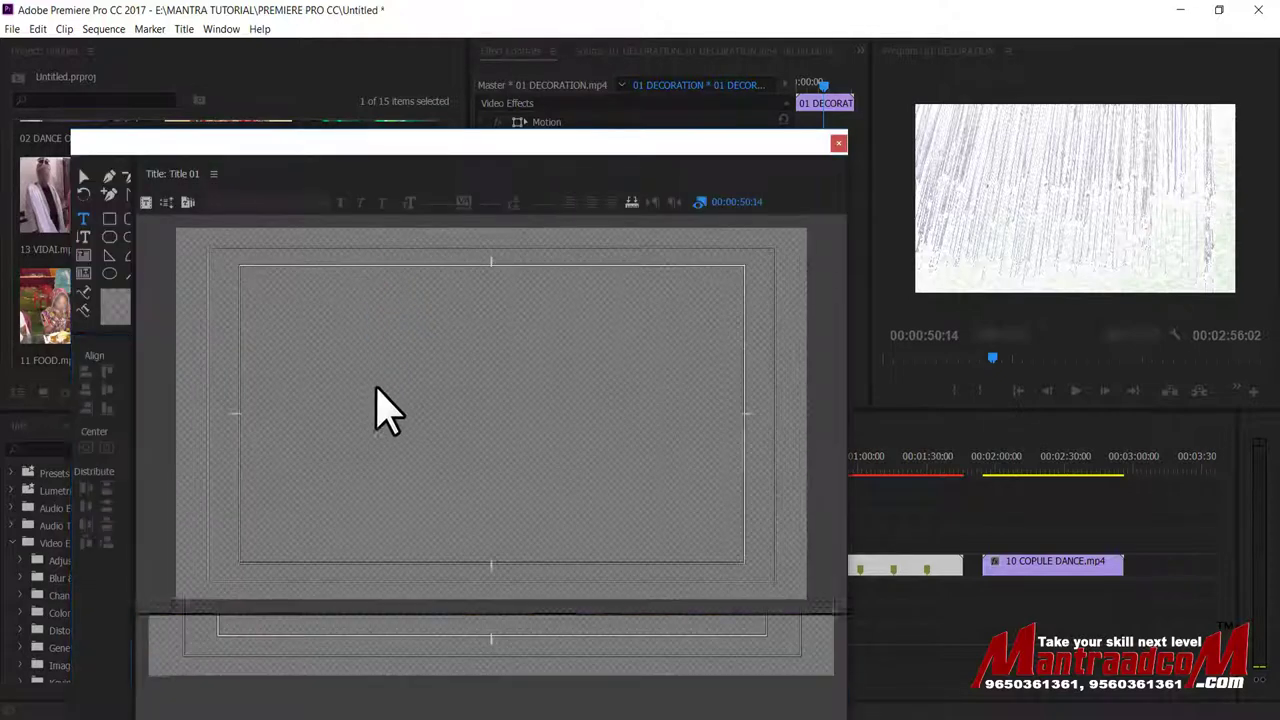
{"action": "left_click", "coordinate": [260, 370]}
{"action": "type", "text": "M"}
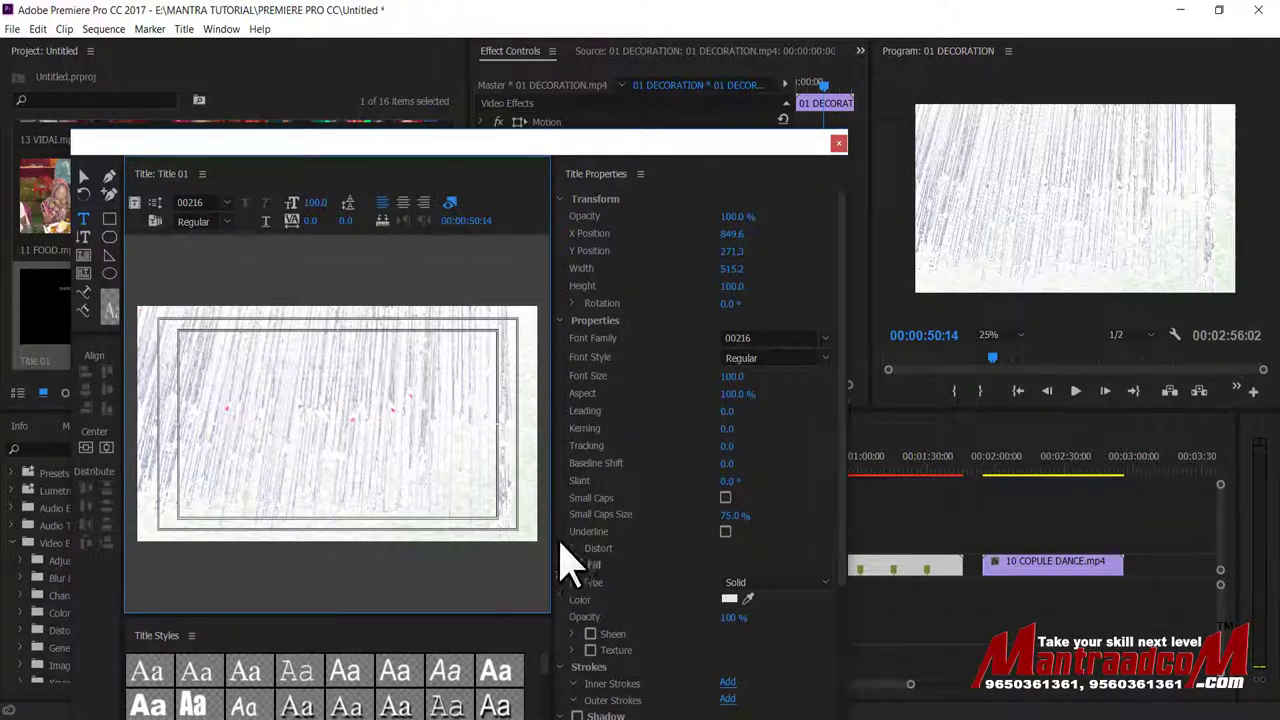
Set the 'mantra adcom' text fill colour to red.
{"action": "left_click", "coordinate": [366, 366]}
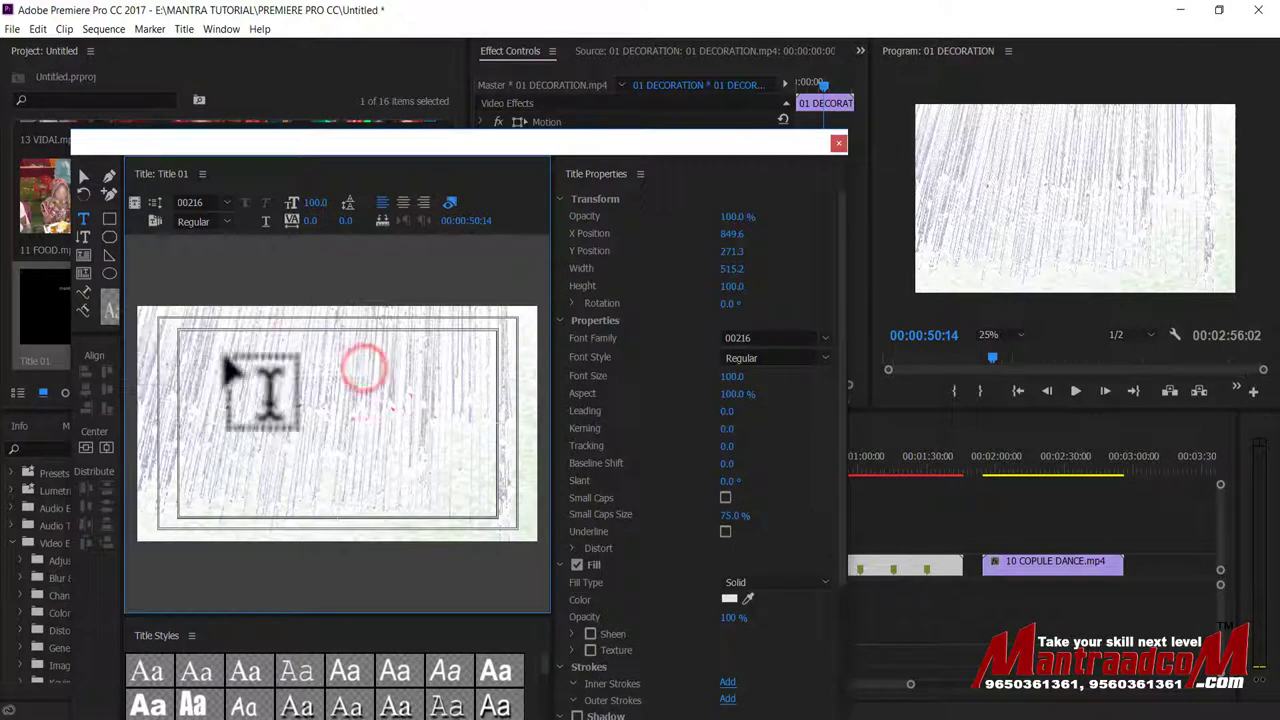
{"action": "left_click", "coordinate": [729, 598]}
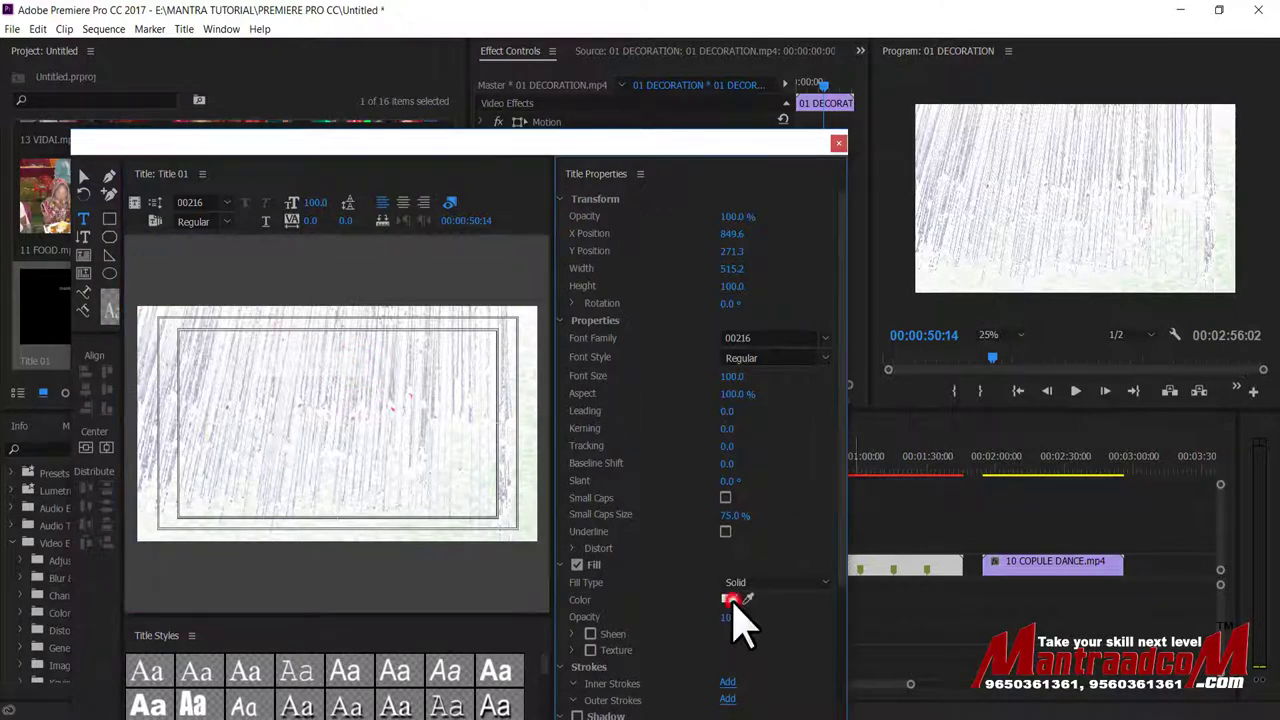
{"action": "left_click", "coordinate": [608, 456]}
{"action": "left_click", "coordinate": [864, 301]}
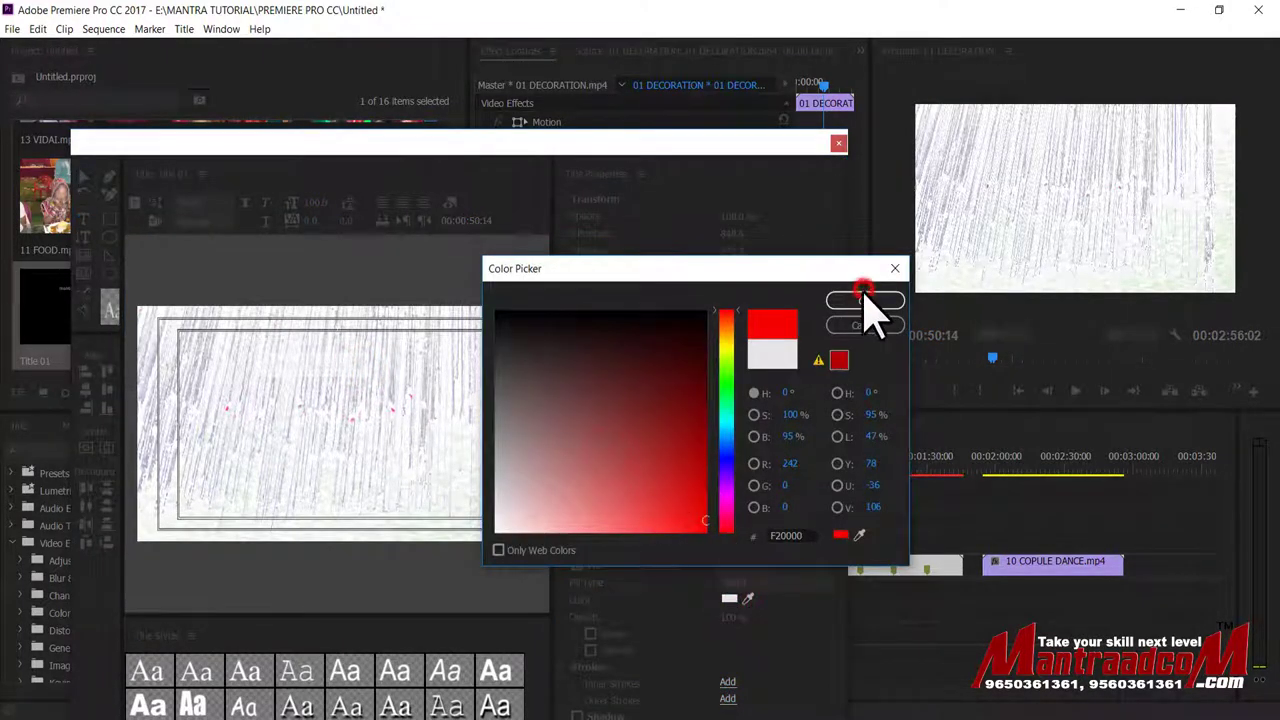
{"action": "left_click", "coordinate": [360, 366]}
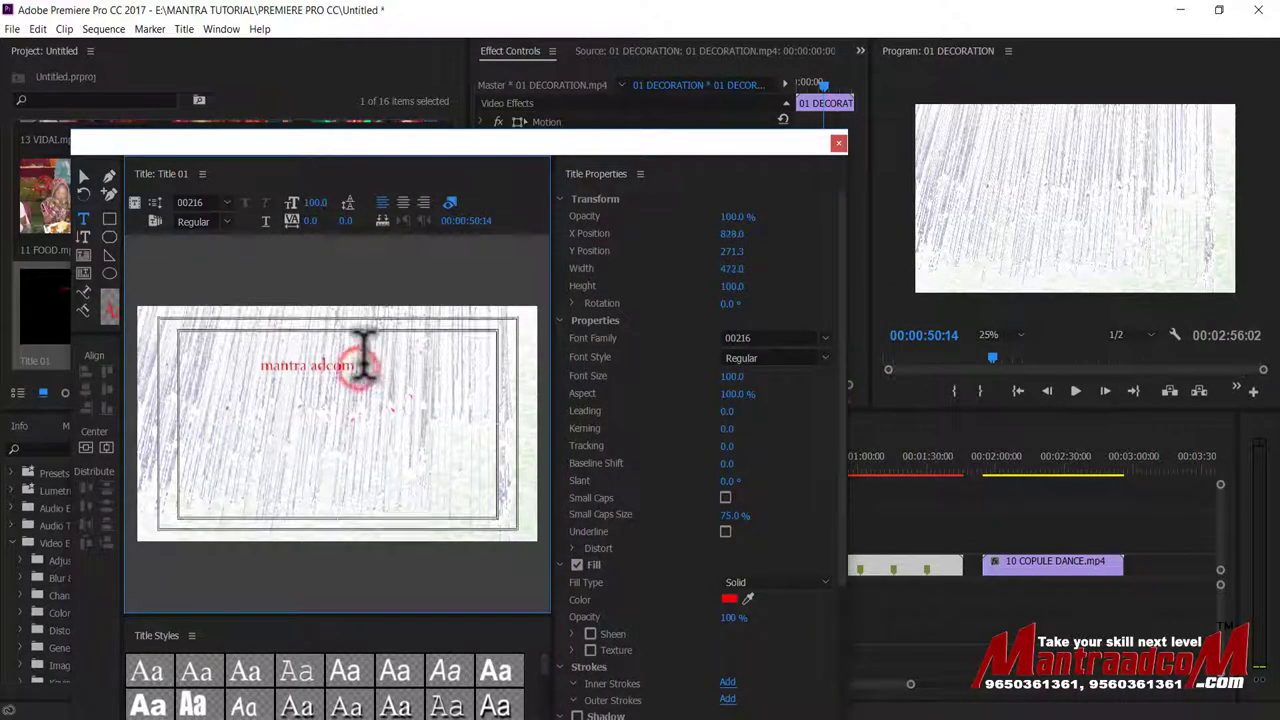
Enlarge the 'mantra adcom' text box to size 248 and close the Titler.
{"action": "left_click", "coordinate": [84, 176]}
{"action": "left_click", "coordinate": [343, 366]}
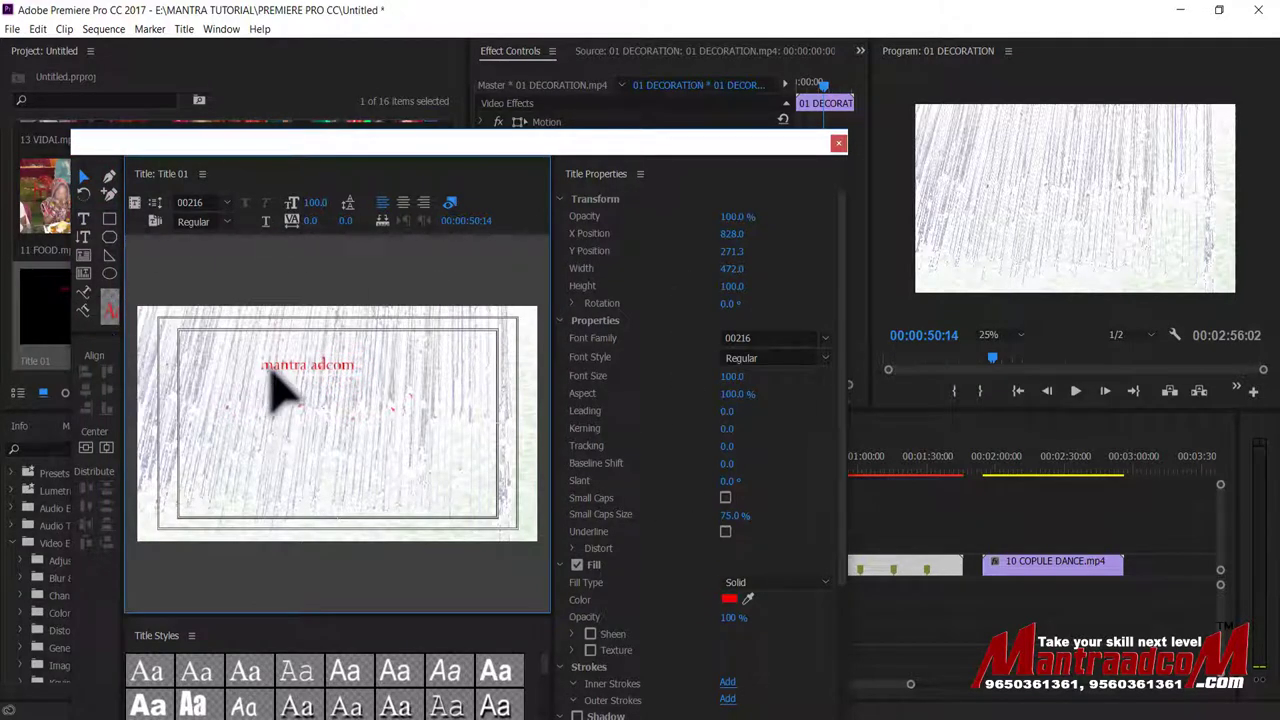
{"action": "left_click", "coordinate": [311, 368]}
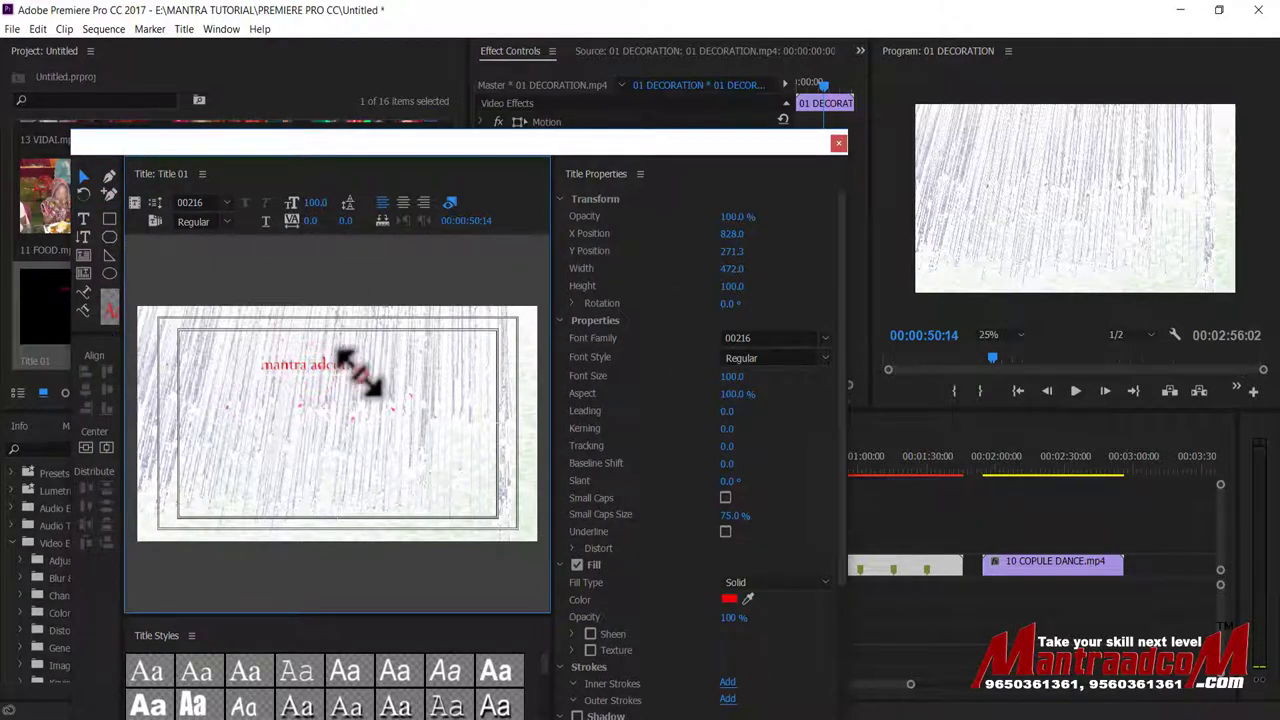
{"action": "mouse_move", "coordinate": [355, 371]}
{"action": "left_mouse_down"}
{"action": "mouse_move", "coordinate": [490, 405]}
{"action": "mouse_move", "coordinate": [393, 407]}
{"action": "left_mouse_up"}
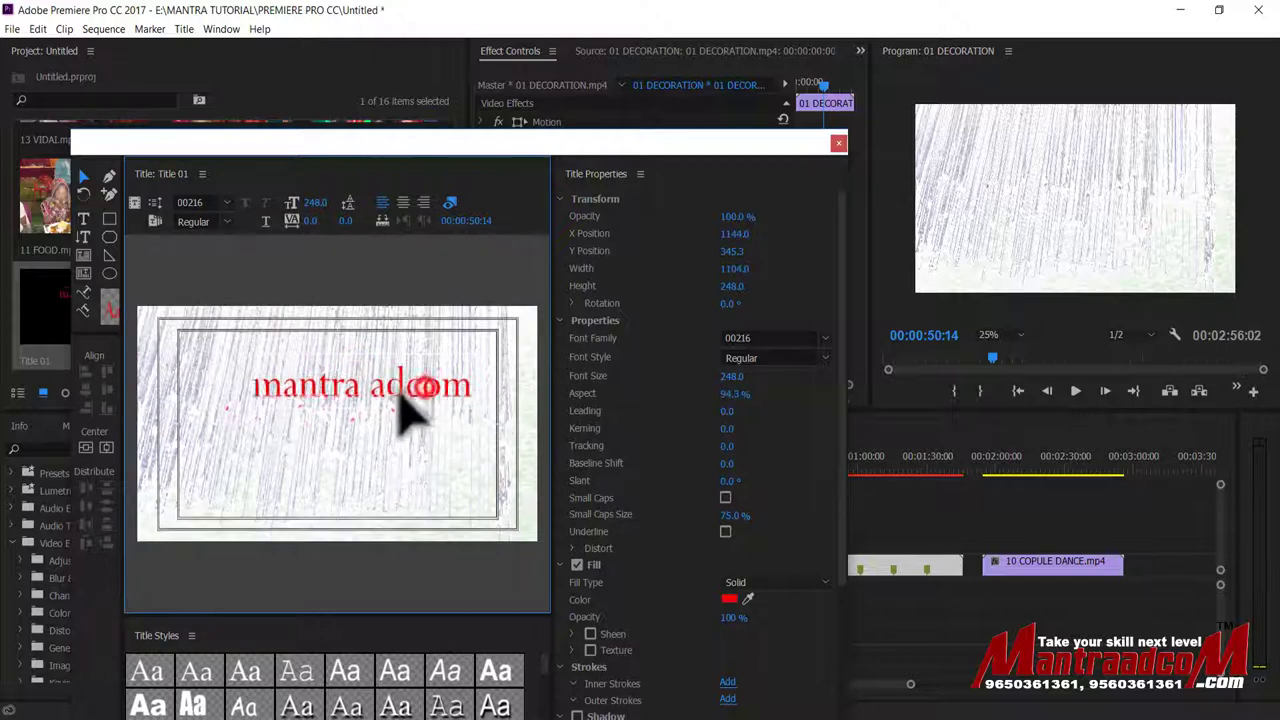
{"action": "left_click", "coordinate": [838, 145]}
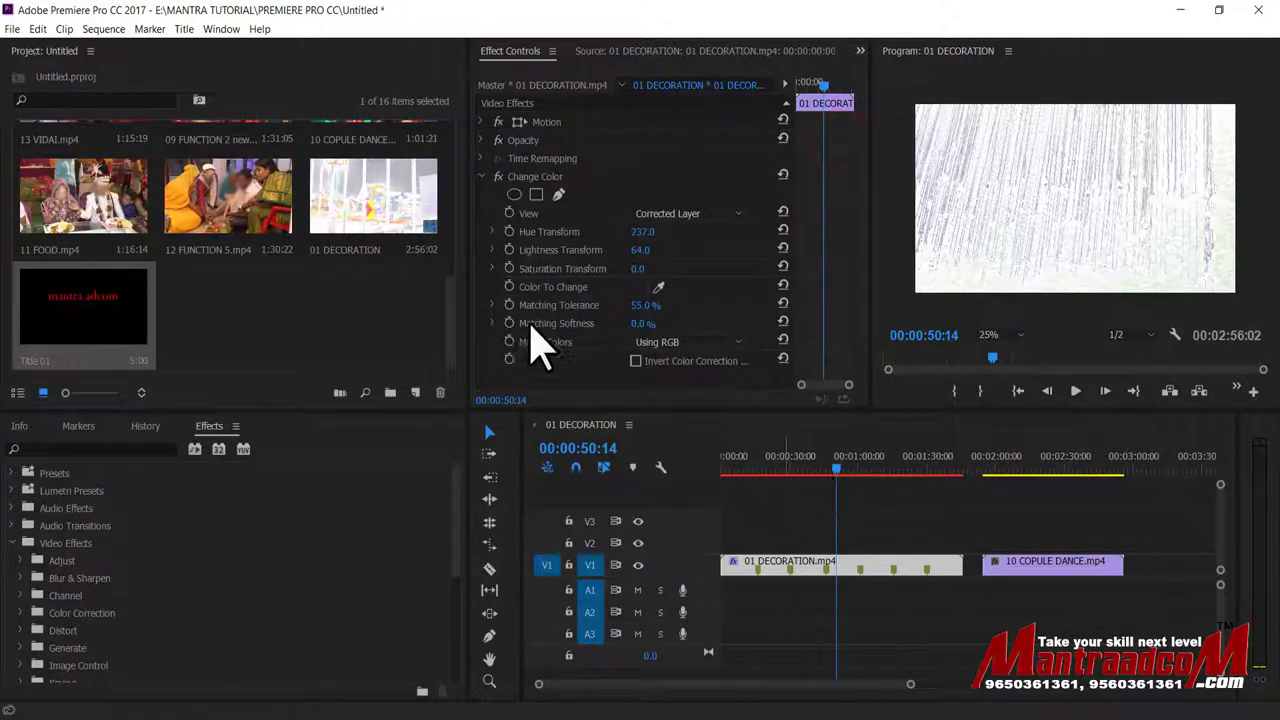
Place Title 01 on V2 from the sequence start to the end of the decoration clip.
{"action": "mouse_move", "coordinate": [140, 325]}
{"action": "left_mouse_down"}
{"action": "mouse_move", "coordinate": [805, 535]}
{"action": "mouse_move", "coordinate": [795, 542]}
{"action": "left_mouse_up"}
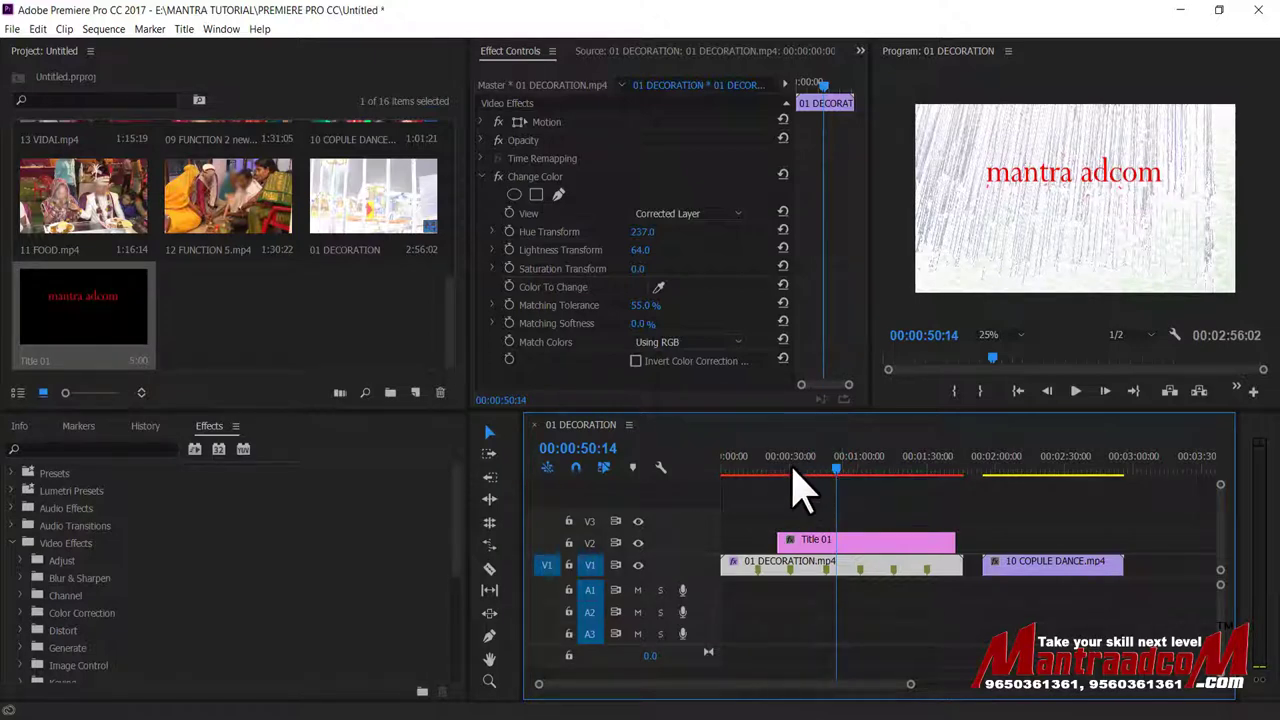
{"action": "left_click_drag", "start_coordinate": [778, 541], "coordinate": [720, 541]}
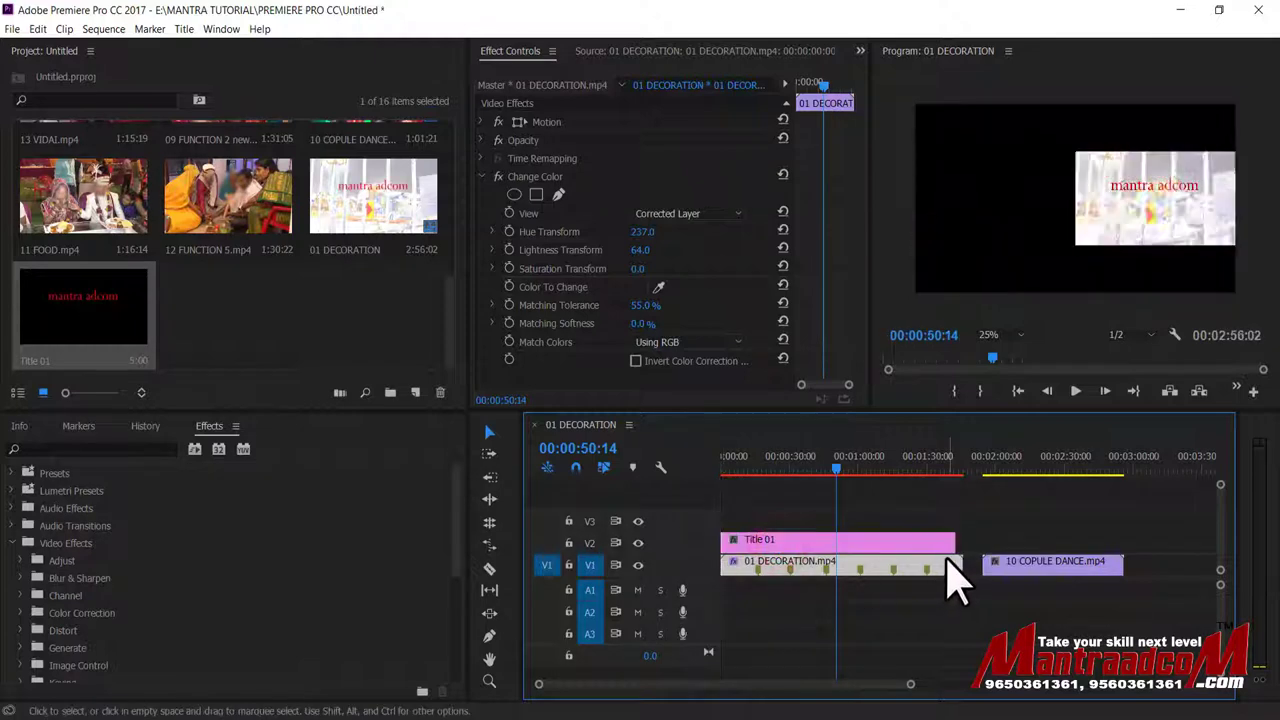
{"action": "left_click_drag", "start_coordinate": [955, 541], "coordinate": [962, 541]}
{"action": "left_click", "coordinate": [864, 477]}
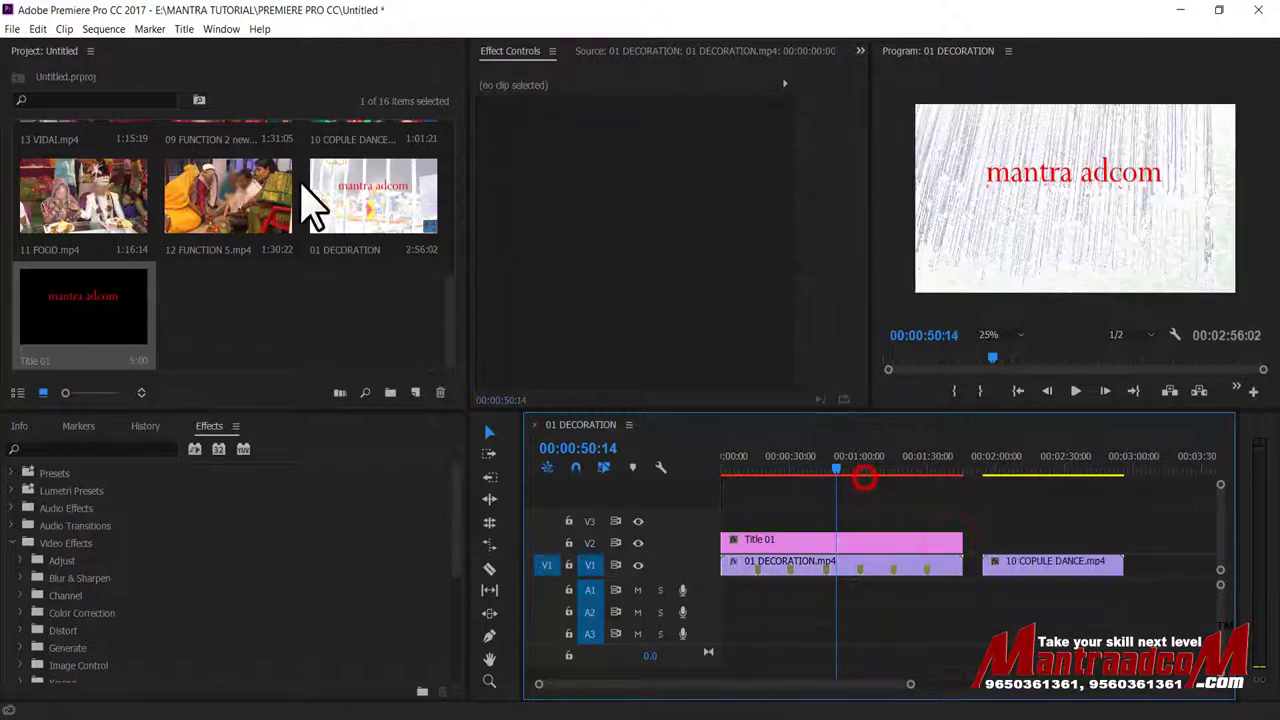
{"action": "left_click", "coordinate": [118, 30]}
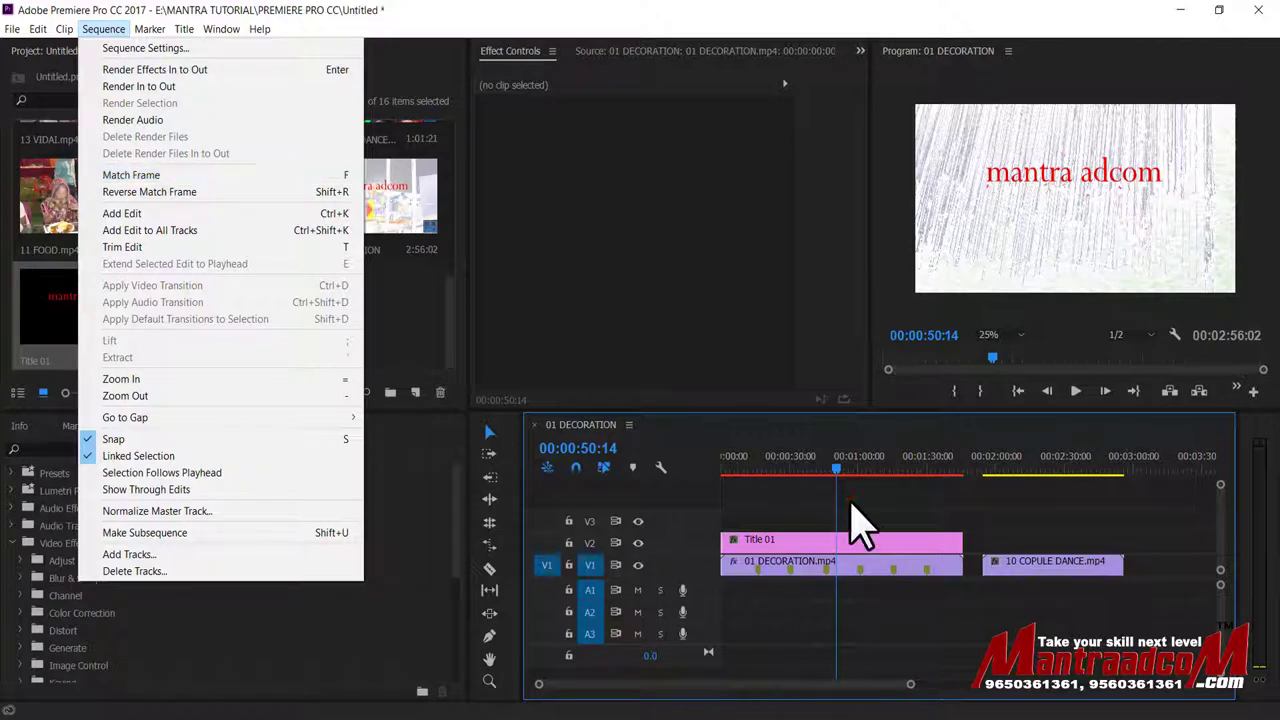
{"action": "left_click", "coordinate": [849, 474]}
{"action": "mouse_move", "coordinate": [828, 472]}
{"action": "left_mouse_down"}
{"action": "mouse_move", "coordinate": [742, 472]}
{"action": "mouse_move", "coordinate": [823, 471]}
{"action": "left_mouse_up"}
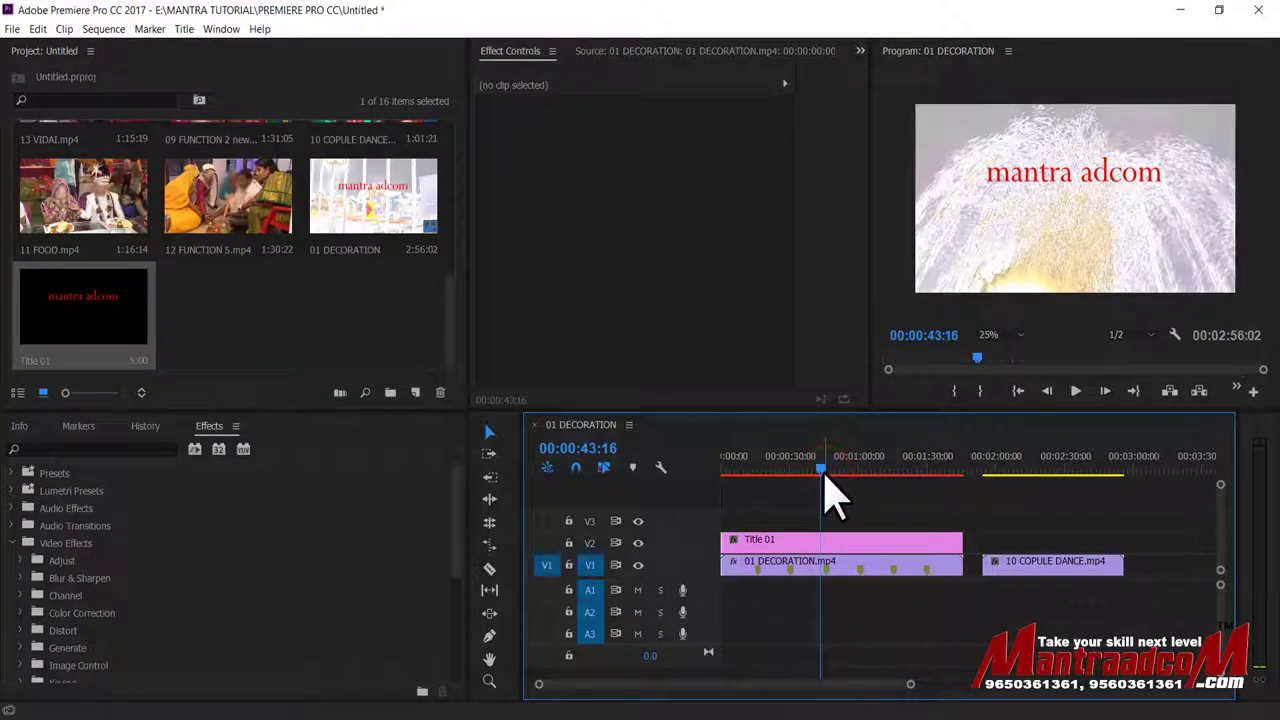
{"action": "left_click", "coordinate": [12, 28]}
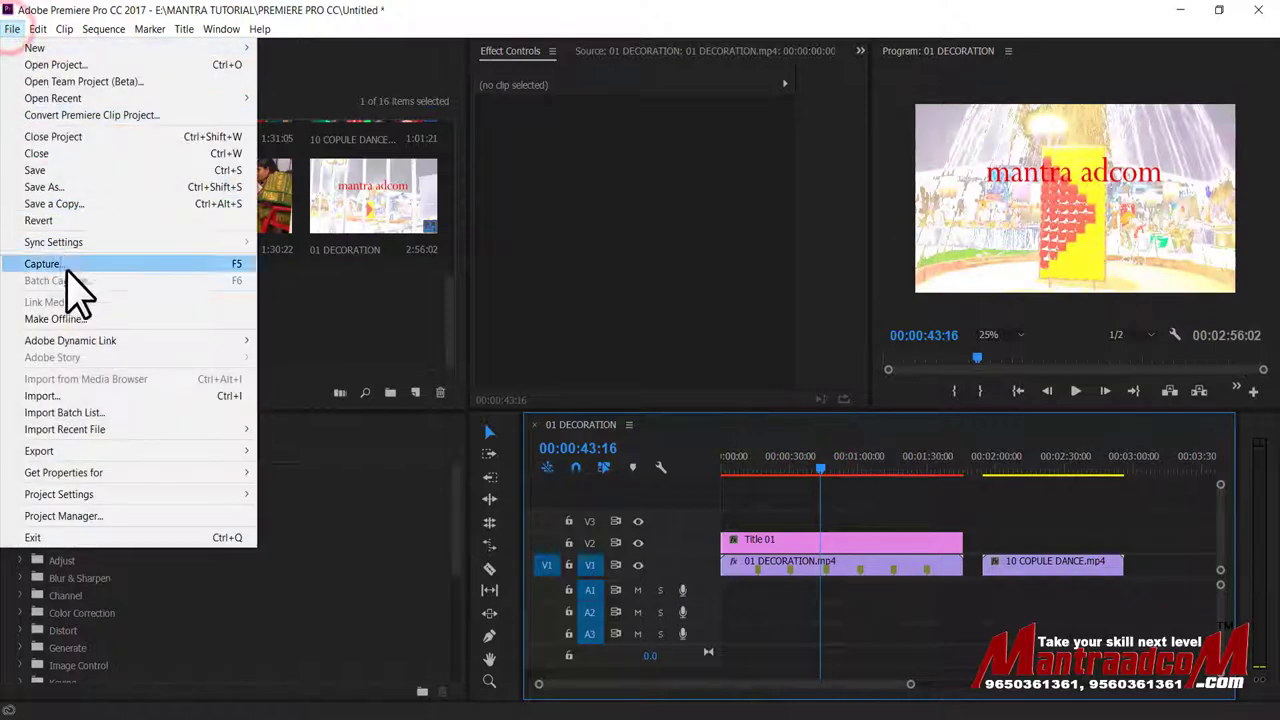
{"action": "mouse_move", "coordinate": [238, 451]}
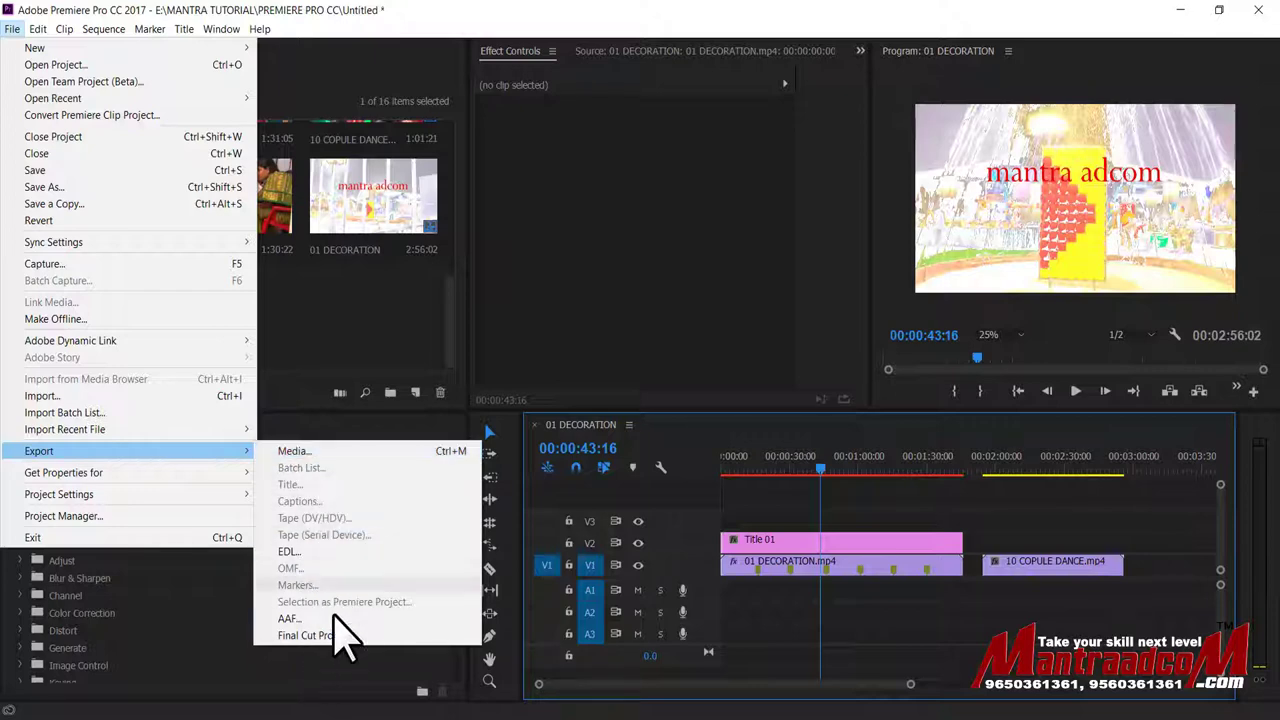
{"action": "left_click", "coordinate": [782, 465]}
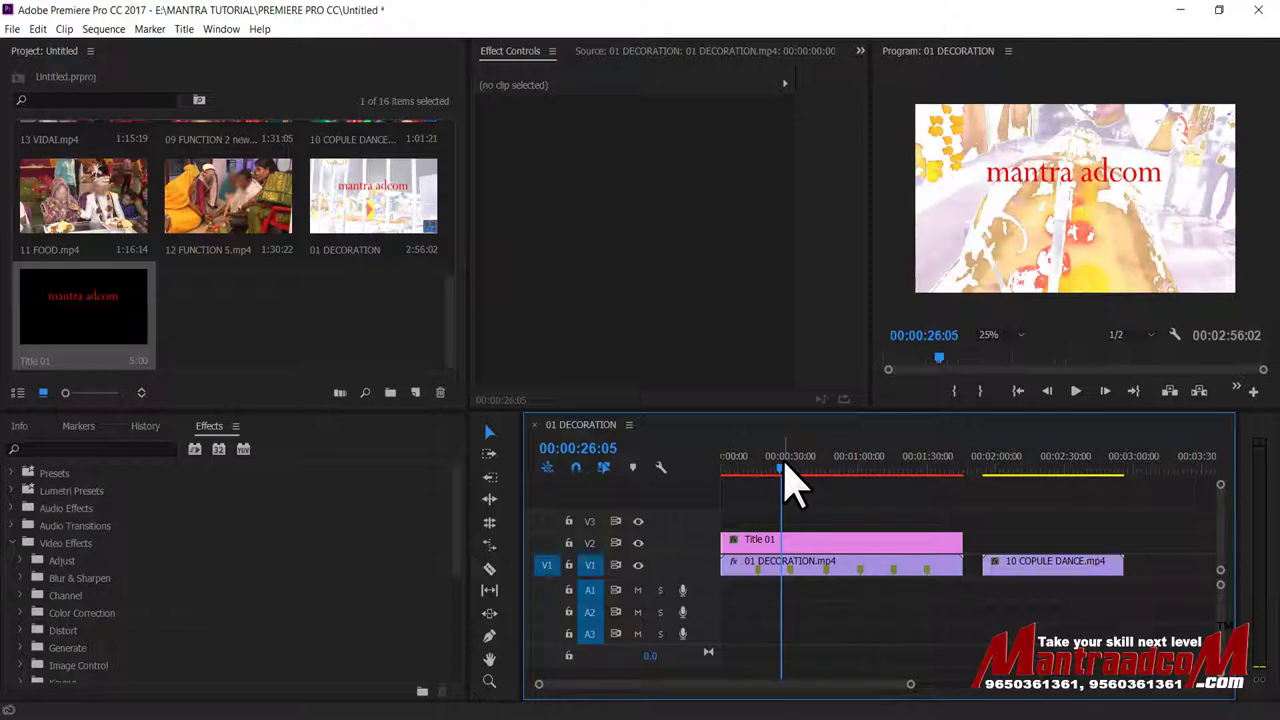